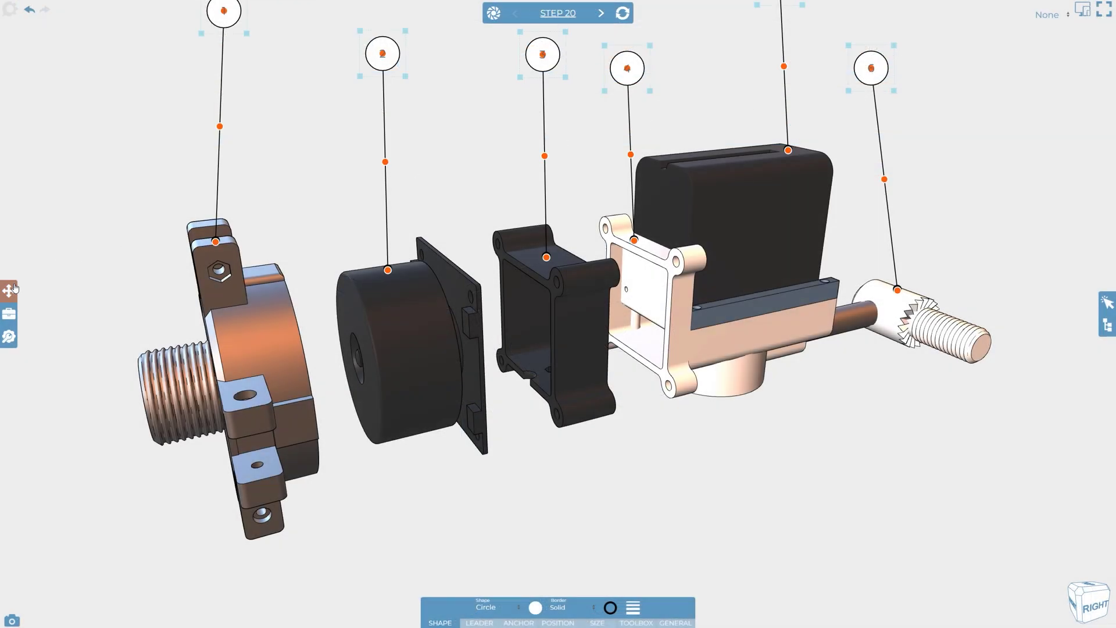
Step: Align the selected Step 20 balloons to the top and distribute them horizontally
click(10, 289)
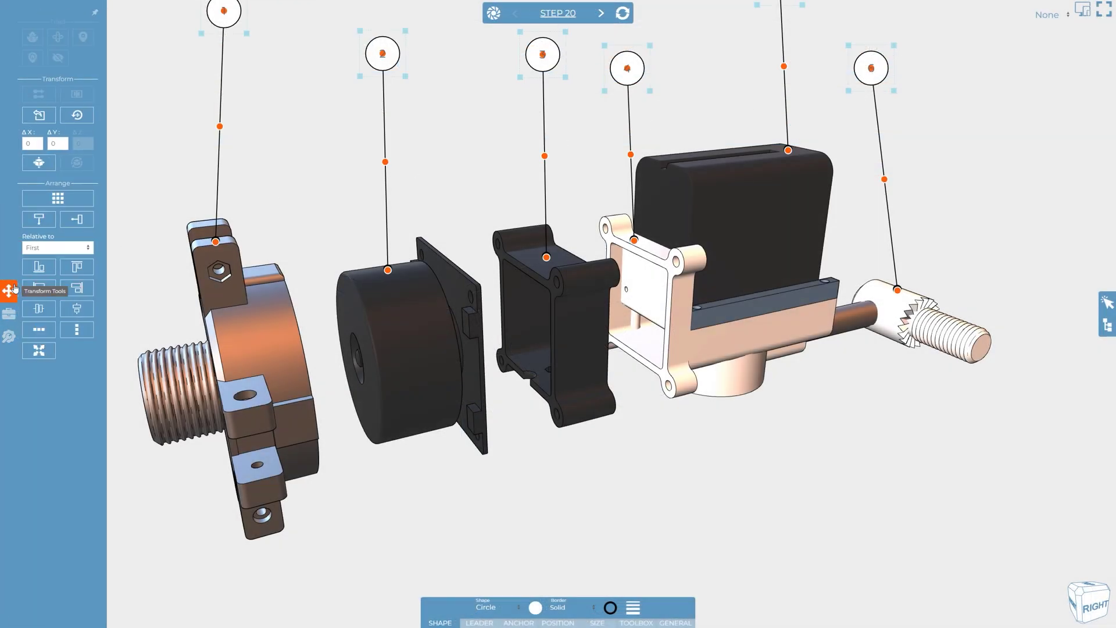
click(77, 267)
click(39, 219)
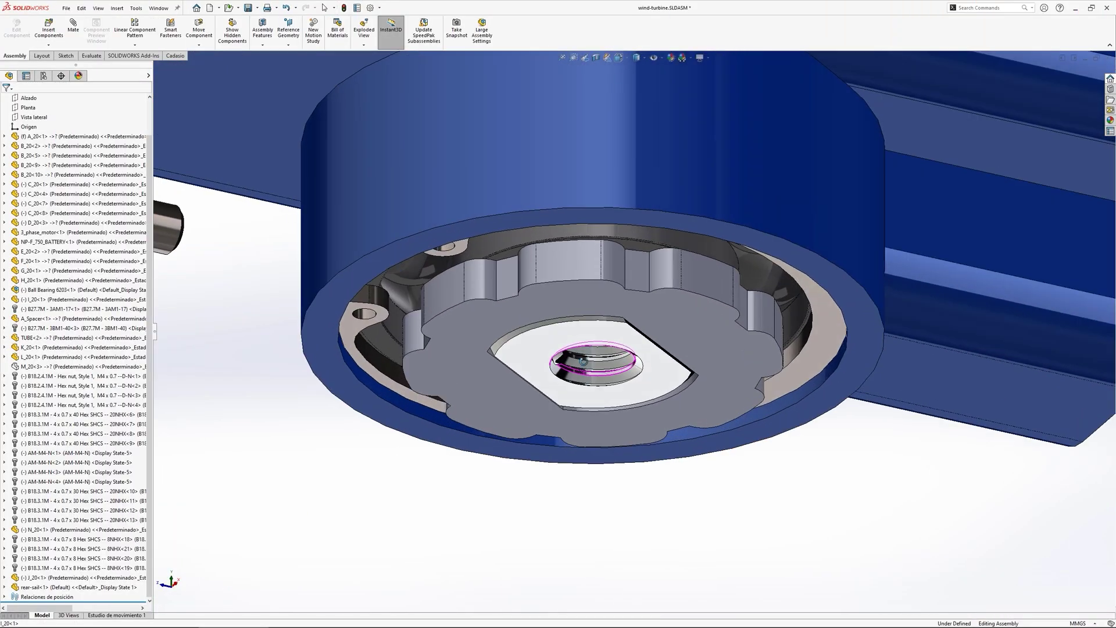
Step: Suppress Ball Bearing 6203, I_20, both B27.7M rings and J_20, then zoom to fit
middle_drag(583, 361, 581, 343)
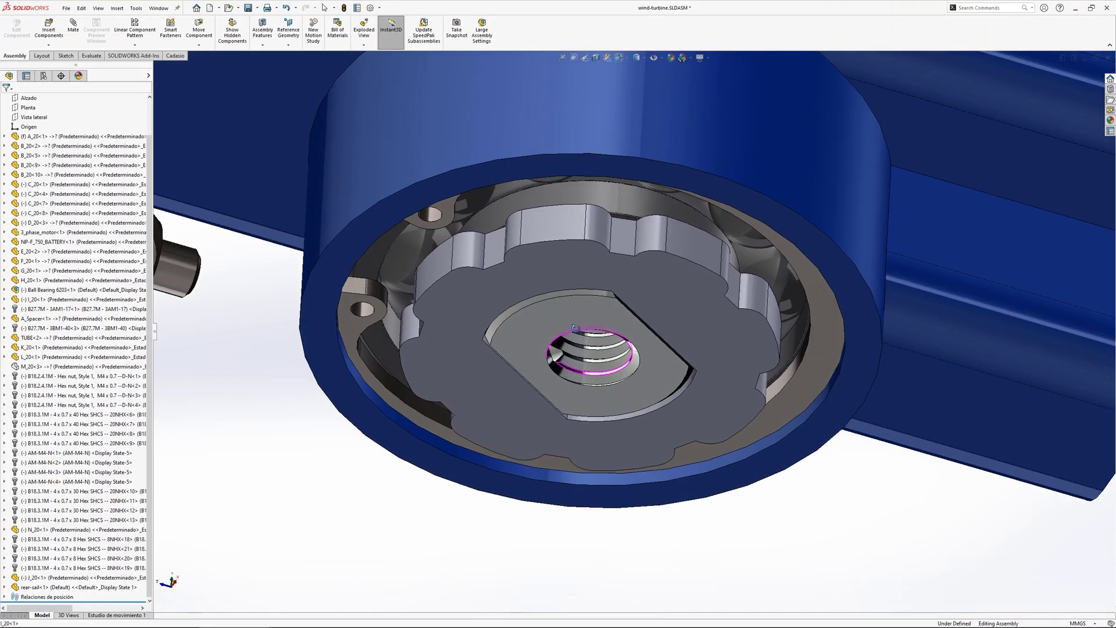
click(75, 291)
ctrl+click(64, 300)
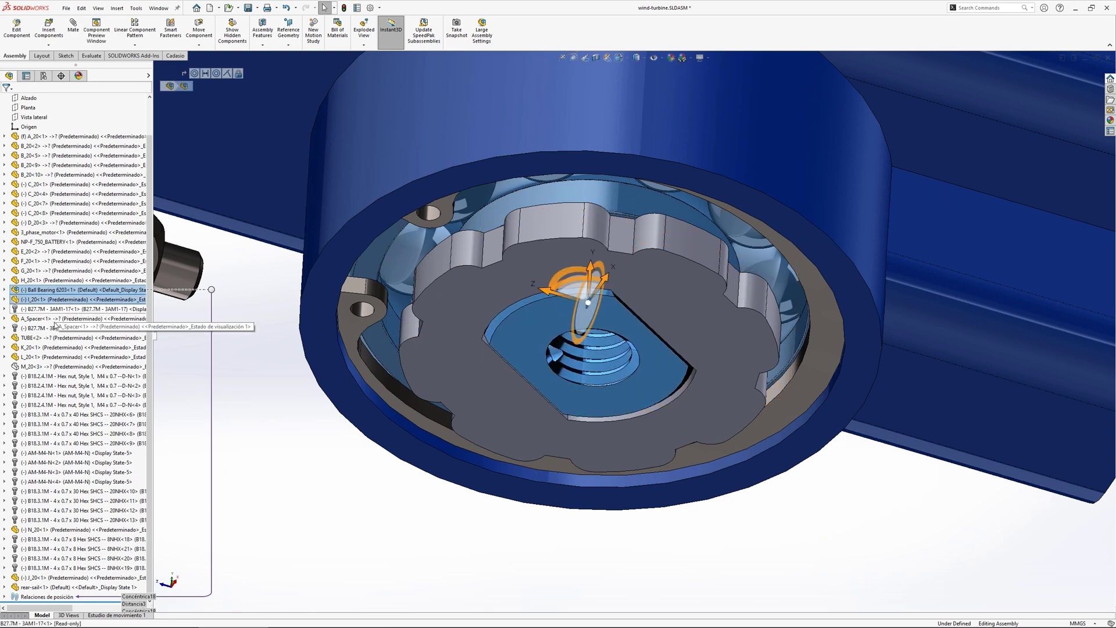
ctrl+click(63, 309)
ctrl+click(58, 328)
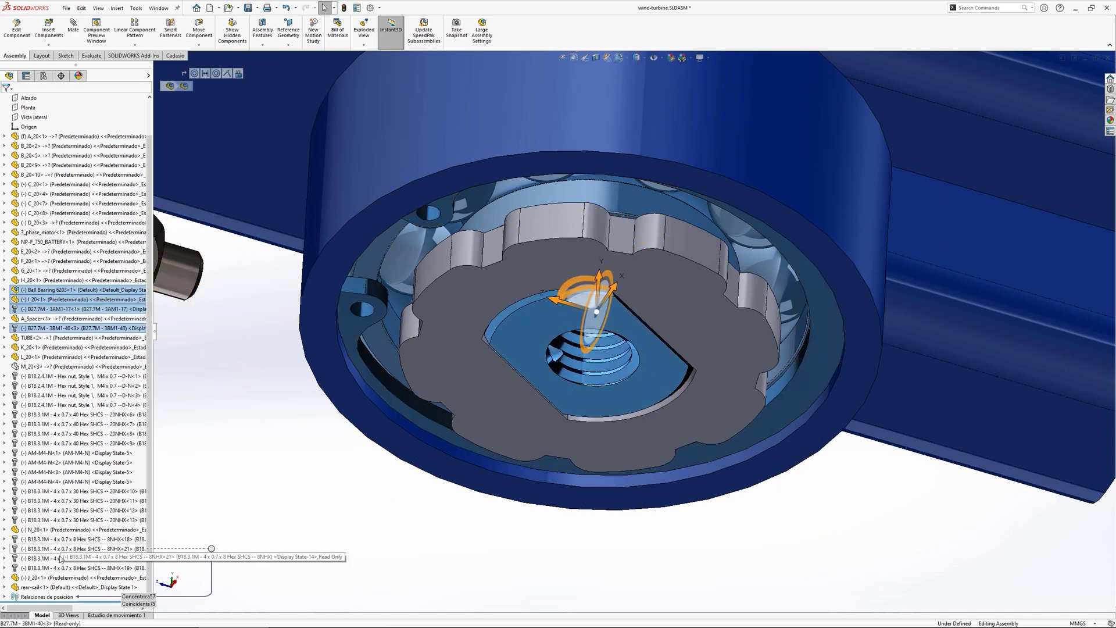
ctrl+click(65, 577)
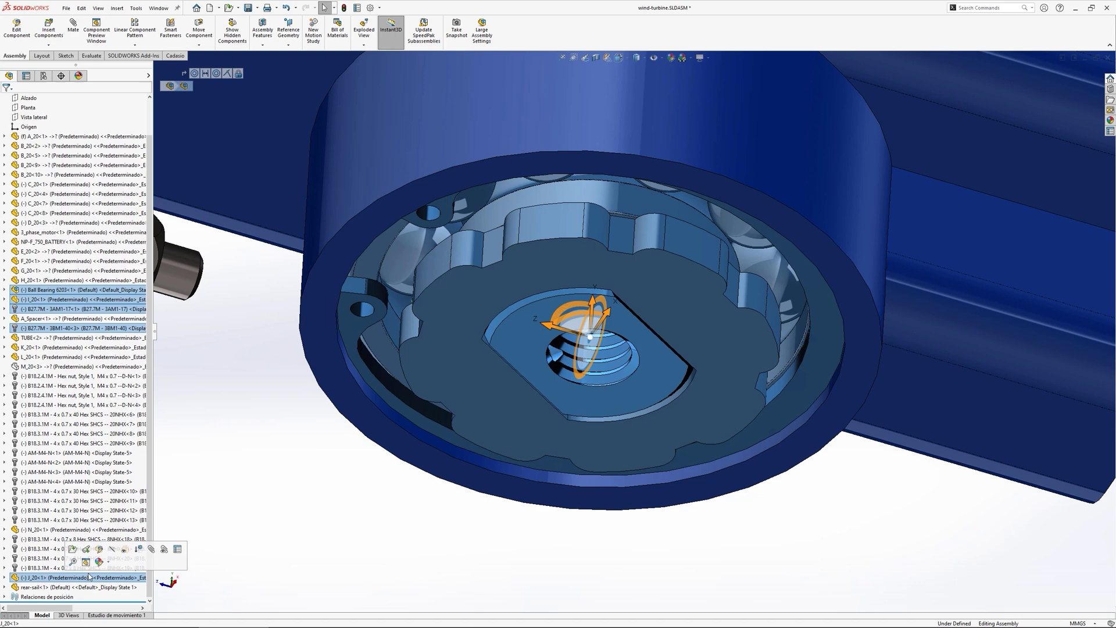
click(142, 554)
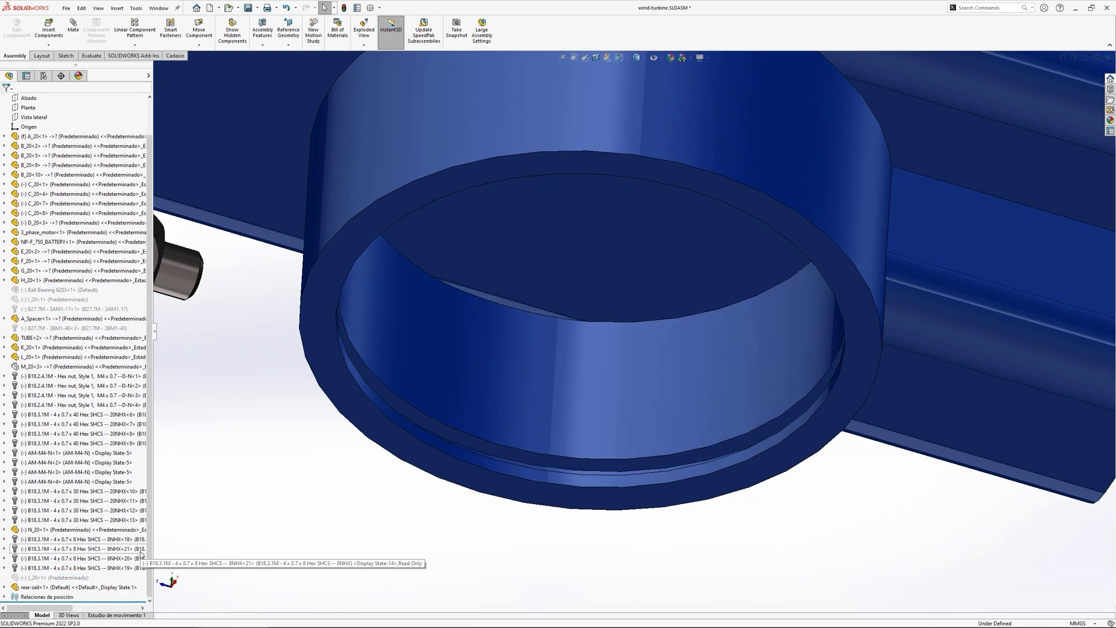
key(f)
middle_drag(652, 298, 669, 451)
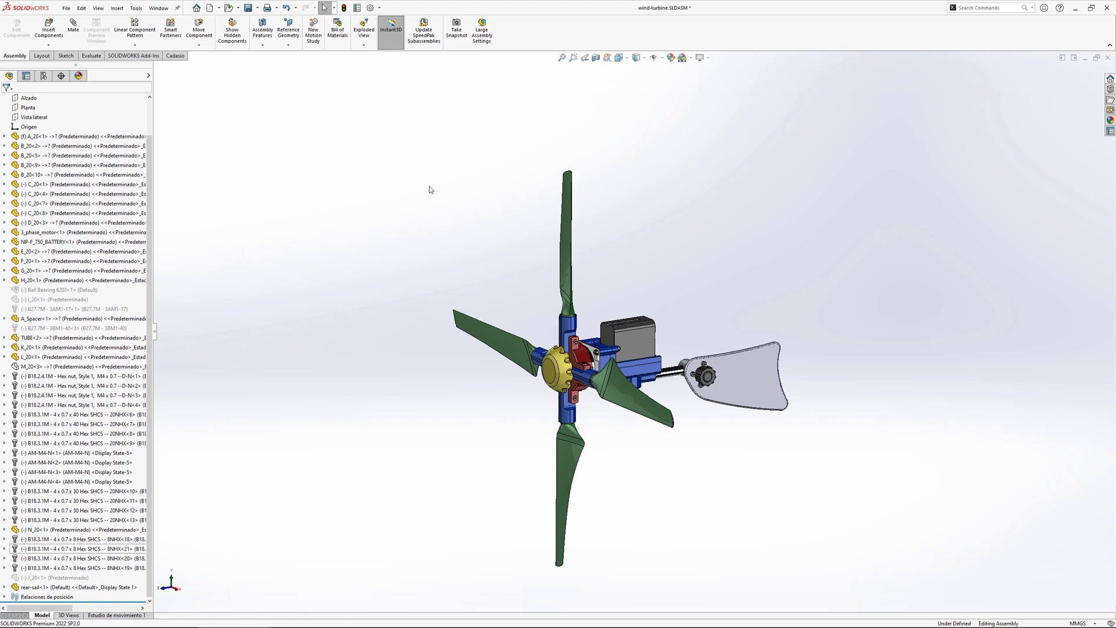
Step: Export the wind-turbine assembly via Cadasio's Create New, reviewing the Advanced export options
click(172, 56)
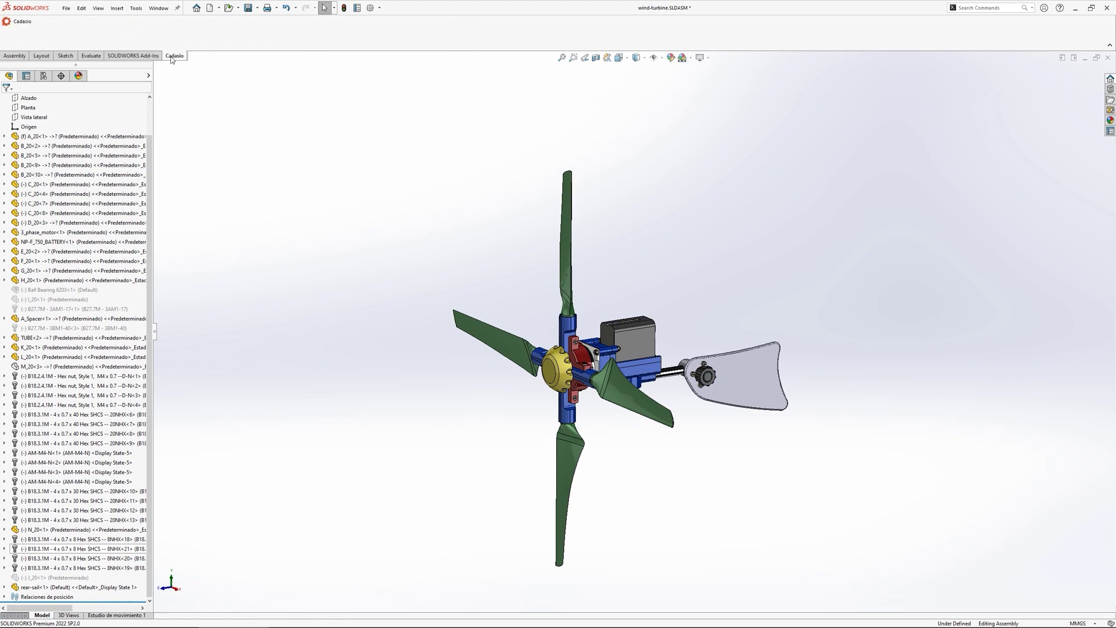
click(18, 23)
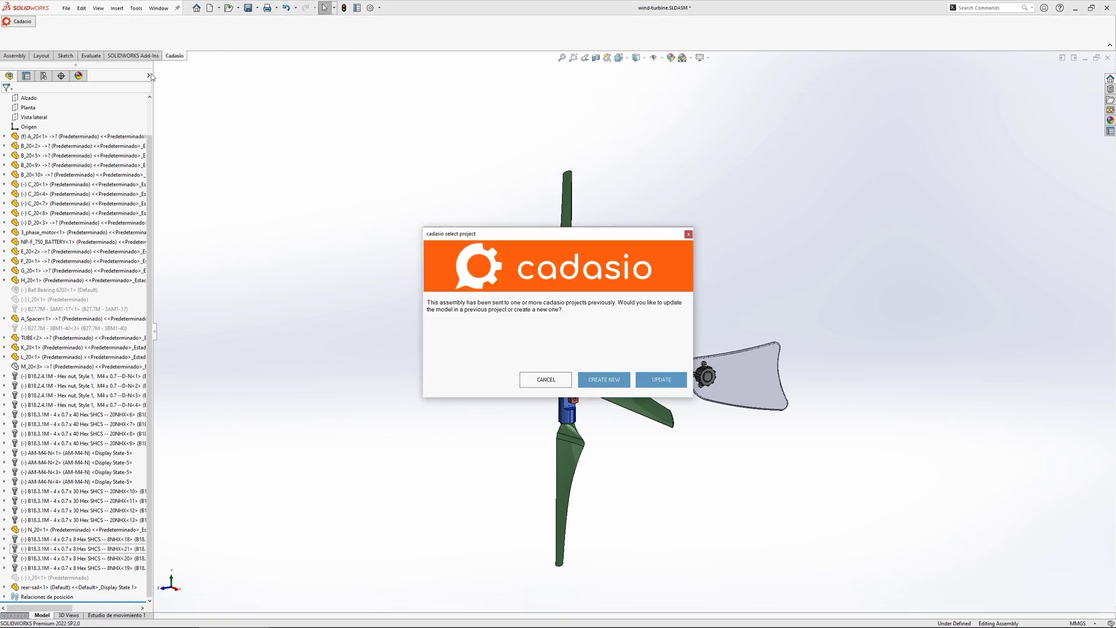
click(606, 379)
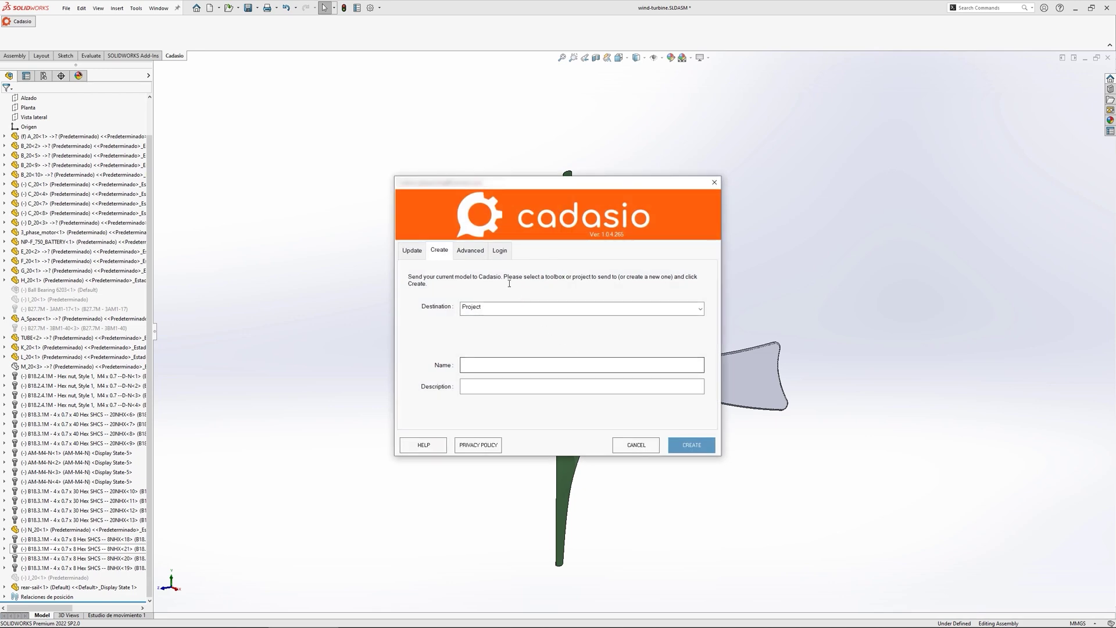
click(469, 250)
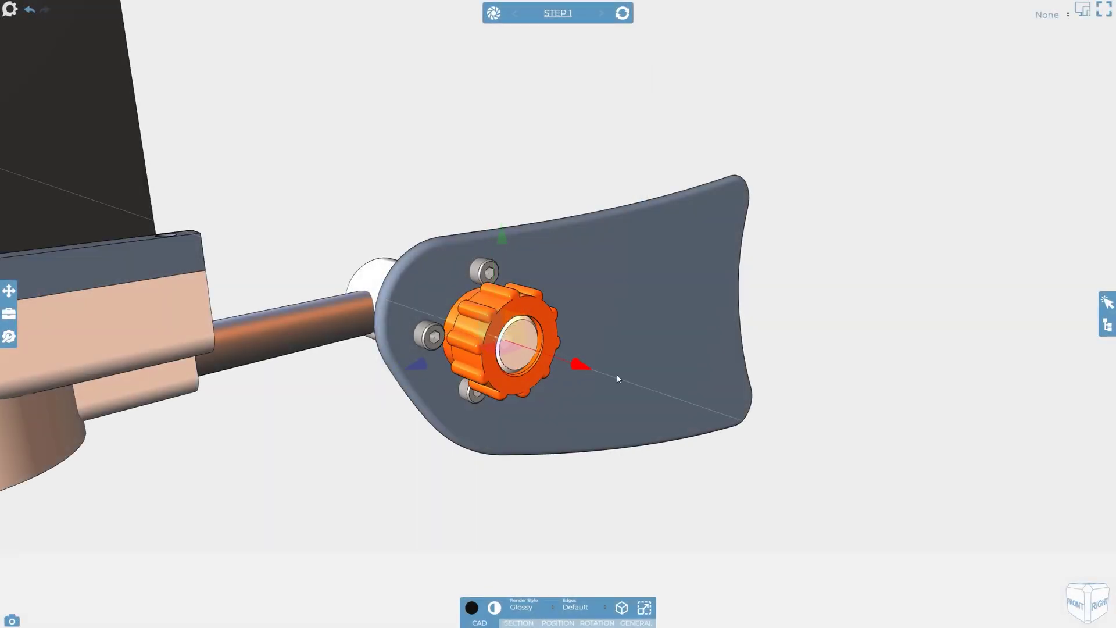
Step: Slide the knob off the tail vane and save the arrangement as a new step
drag(581, 365, 758, 422)
click(507, 74)
click(492, 17)
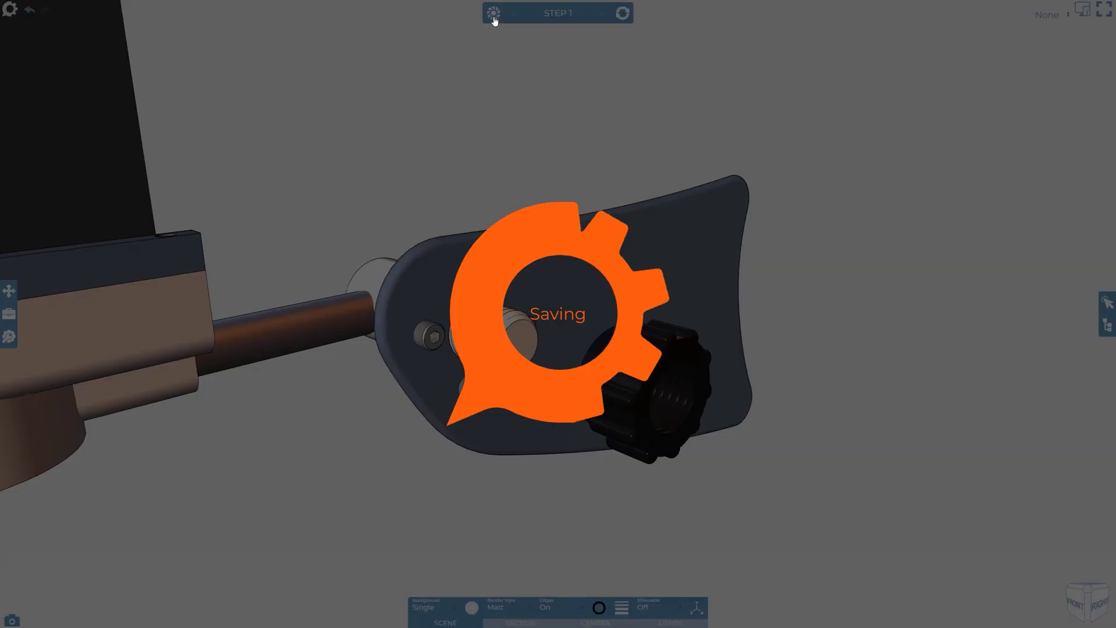
Step: Move the three bolts out toward the knob, hide the knob, and save the next step
click(484, 272)
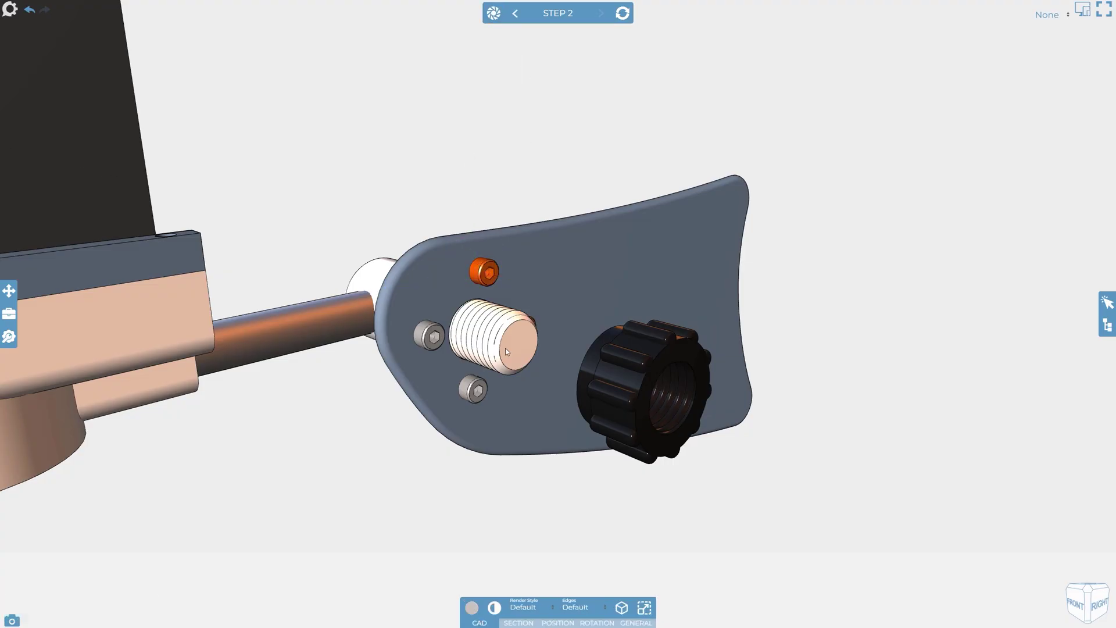
ctrl+click(433, 337)
drag(534, 355, 712, 407)
click(808, 353)
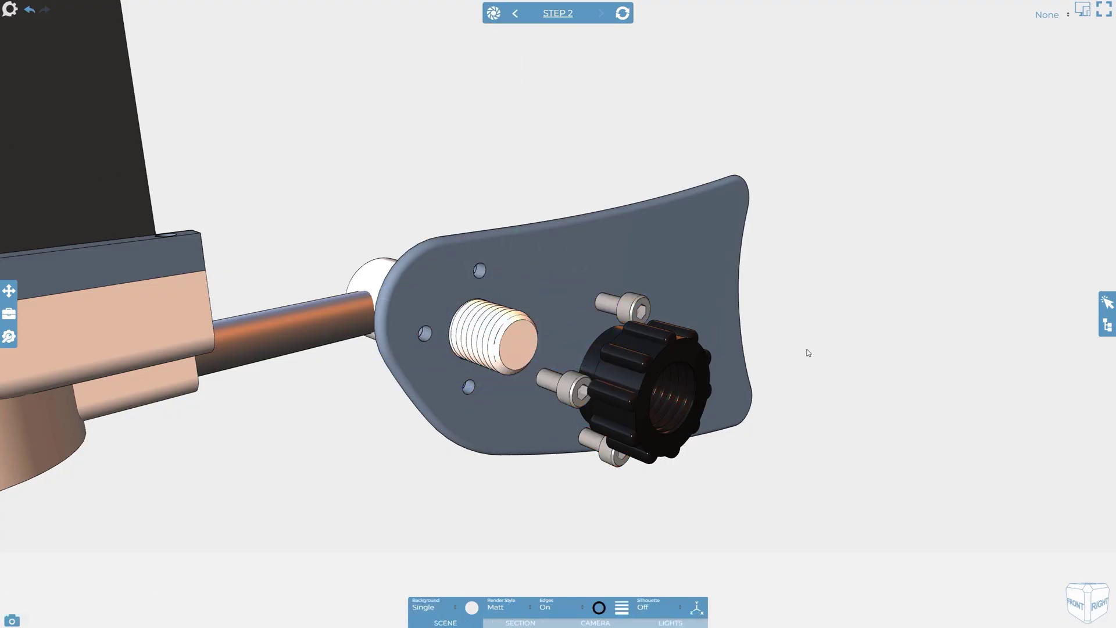
click(645, 384)
key(Delete)
click(493, 16)
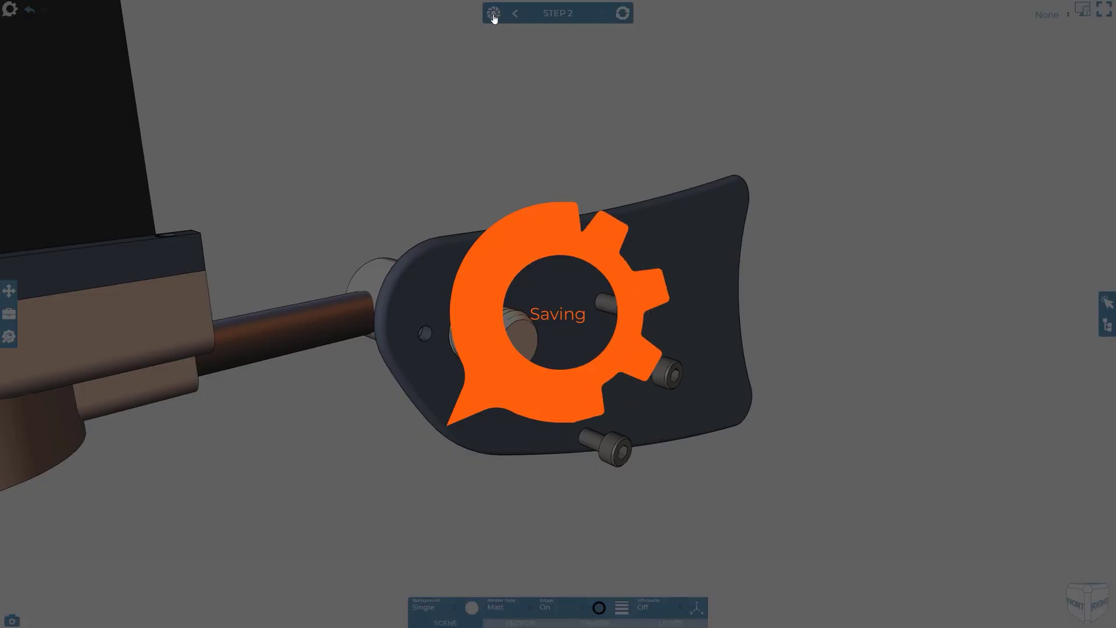
Step: Pull the tail vane plate and its bolts outward along the shaft and save the step
click(604, 252)
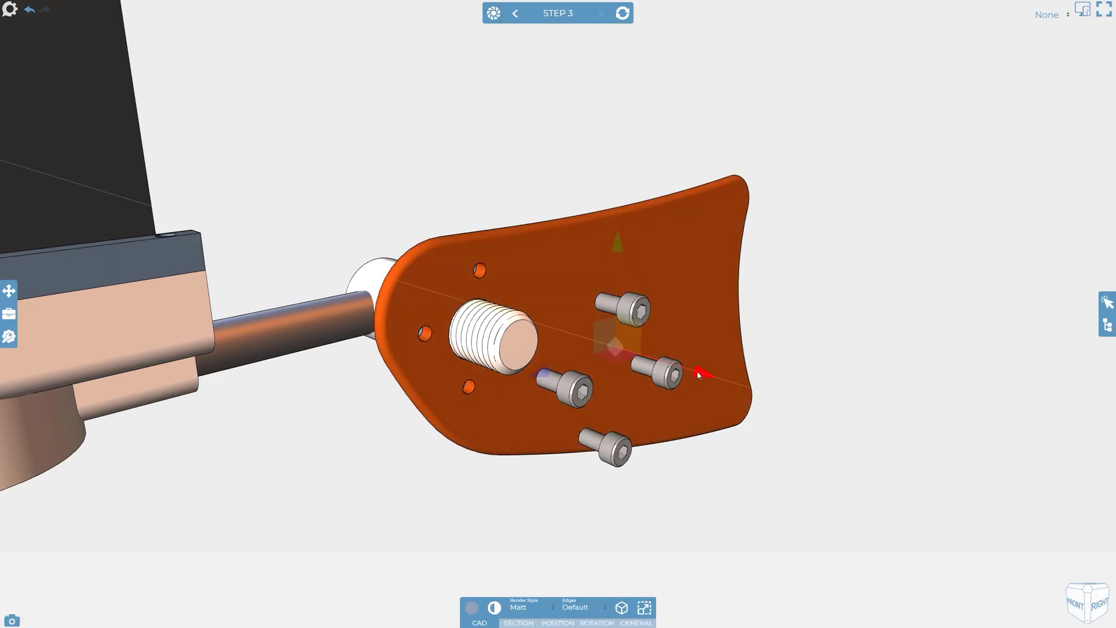
ctrl+click(668, 374)
ctrl+click(640, 310)
ctrl+click(578, 391)
ctrl+click(619, 449)
drag(773, 396, 898, 434)
click(721, 294)
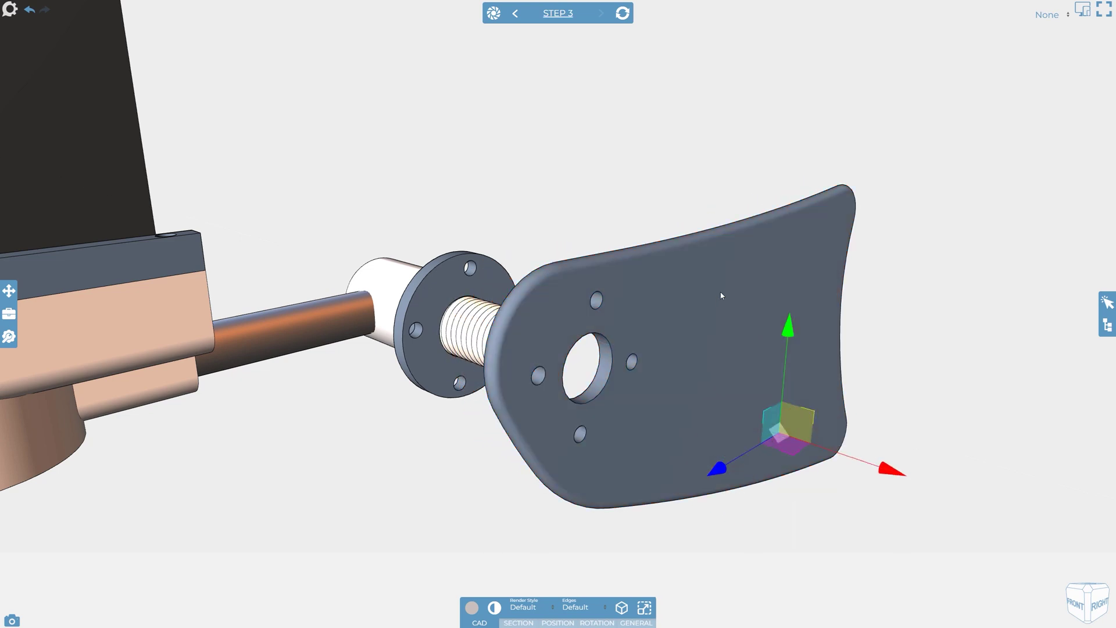
click(721, 295)
click(493, 12)
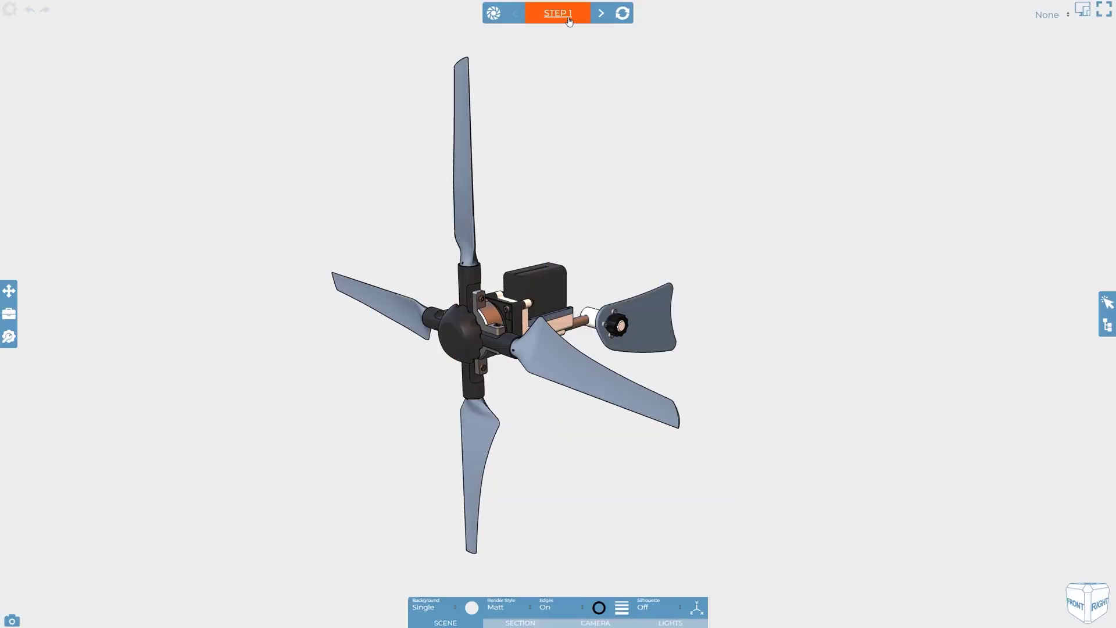
Step: Reverse the order of all twenty steps and confirm leaving the current step unsaved
click(568, 18)
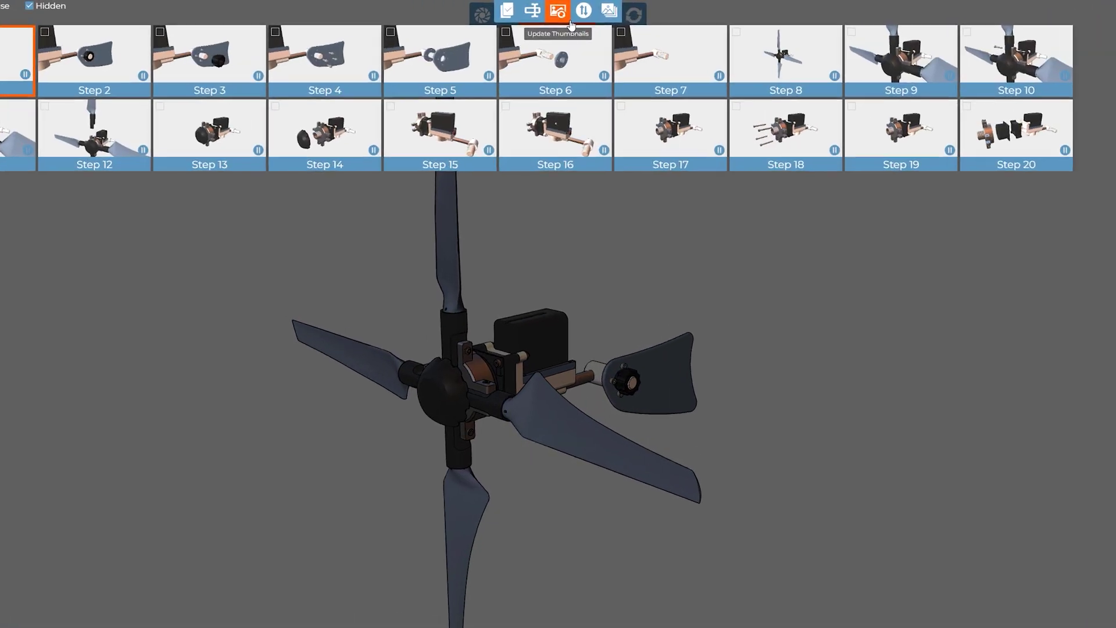
click(585, 21)
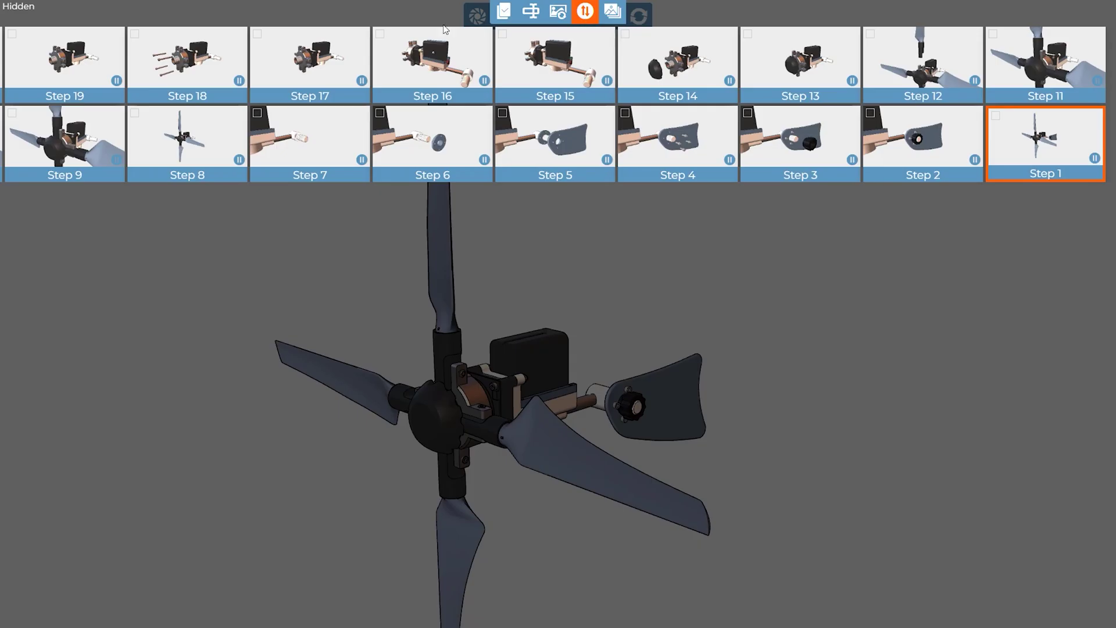
click(55, 50)
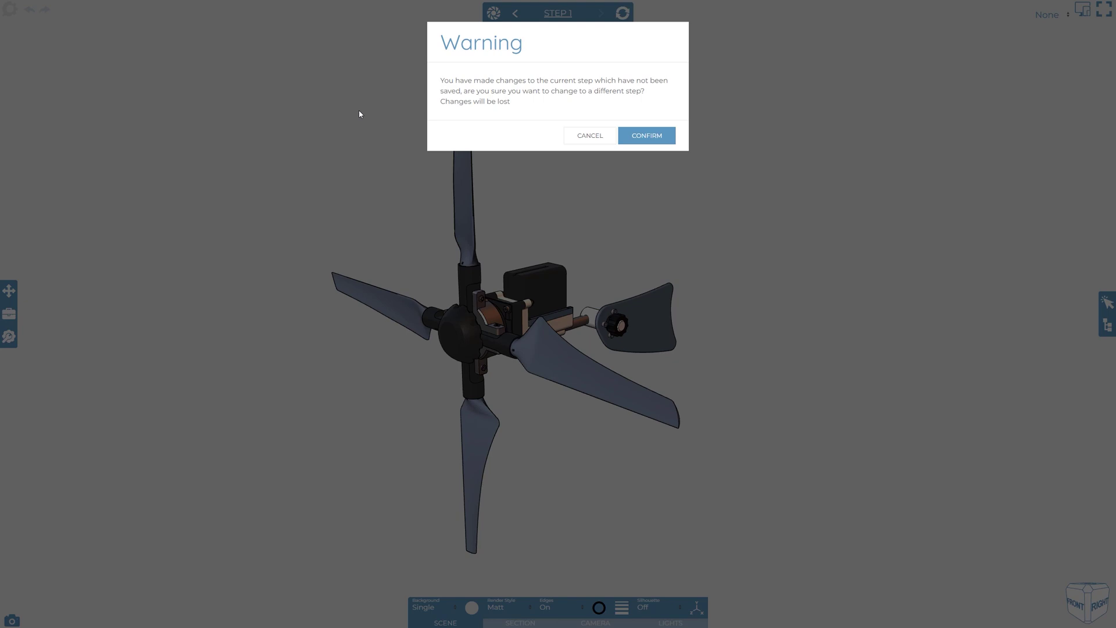
click(651, 135)
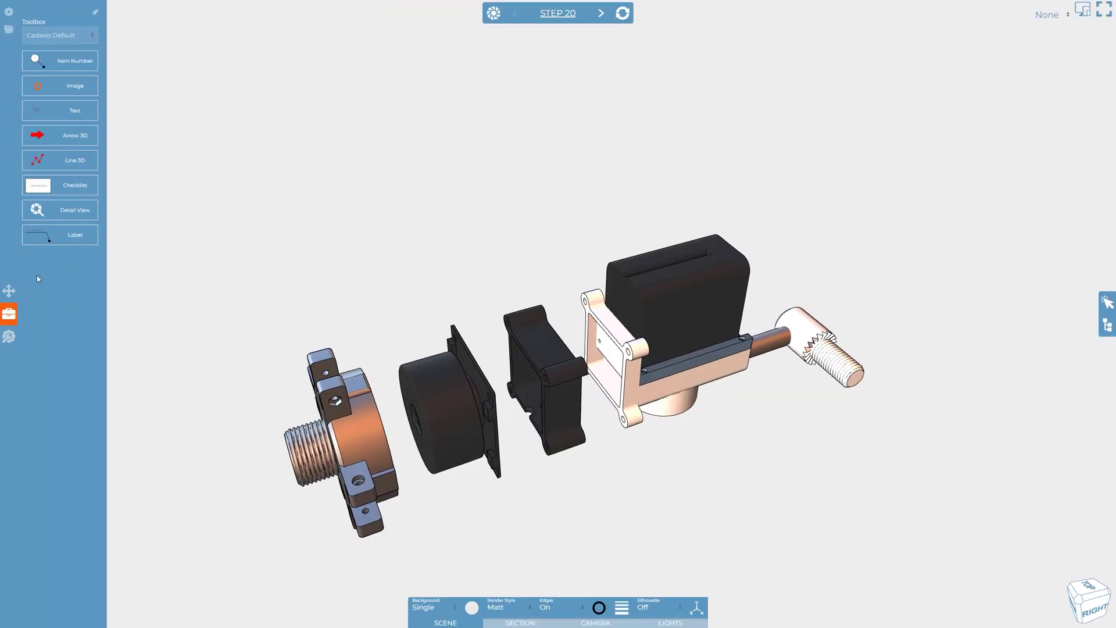
Step: Attach raised balloons 1–5 to the flange, black cylinder, third part, bracket and black box
click(77, 68)
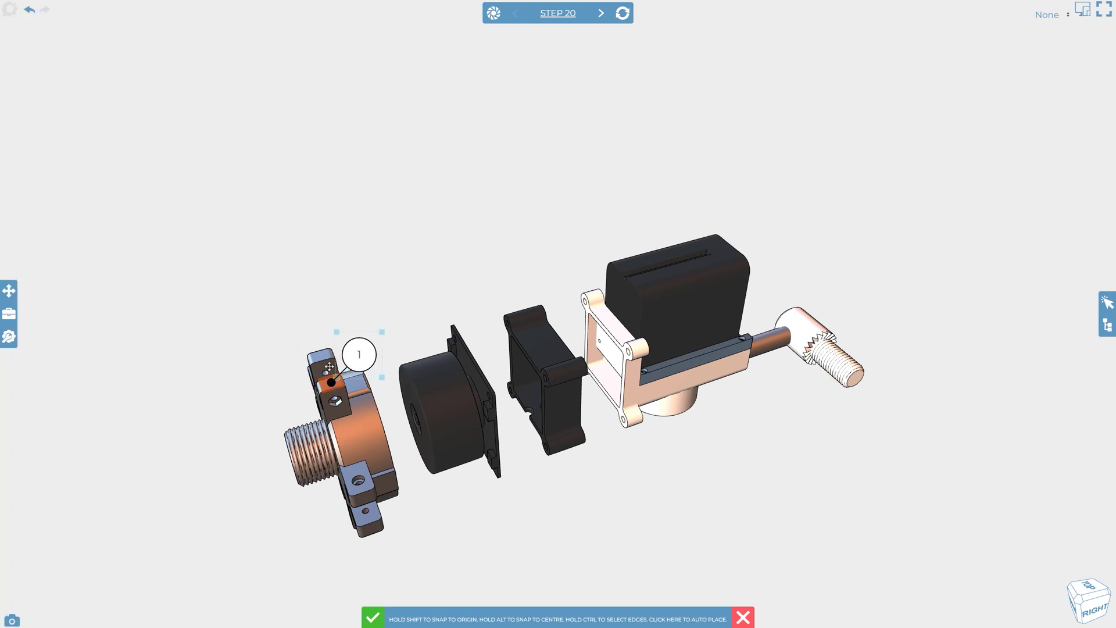
drag(330, 366, 321, 218)
drag(433, 365, 424, 207)
drag(541, 337, 540, 180)
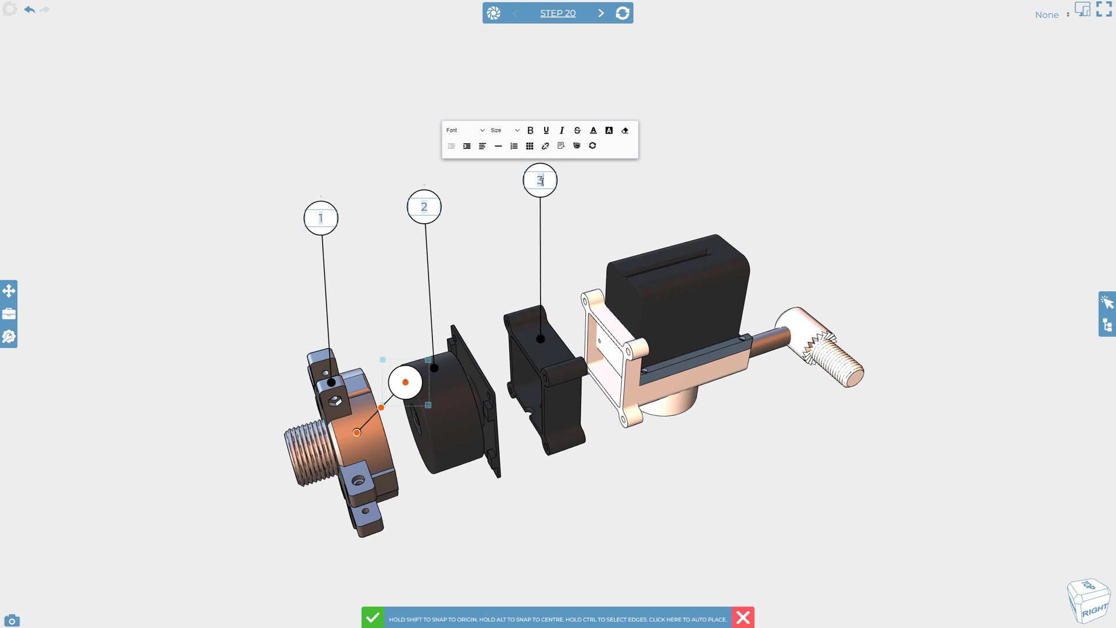
drag(604, 315, 605, 177)
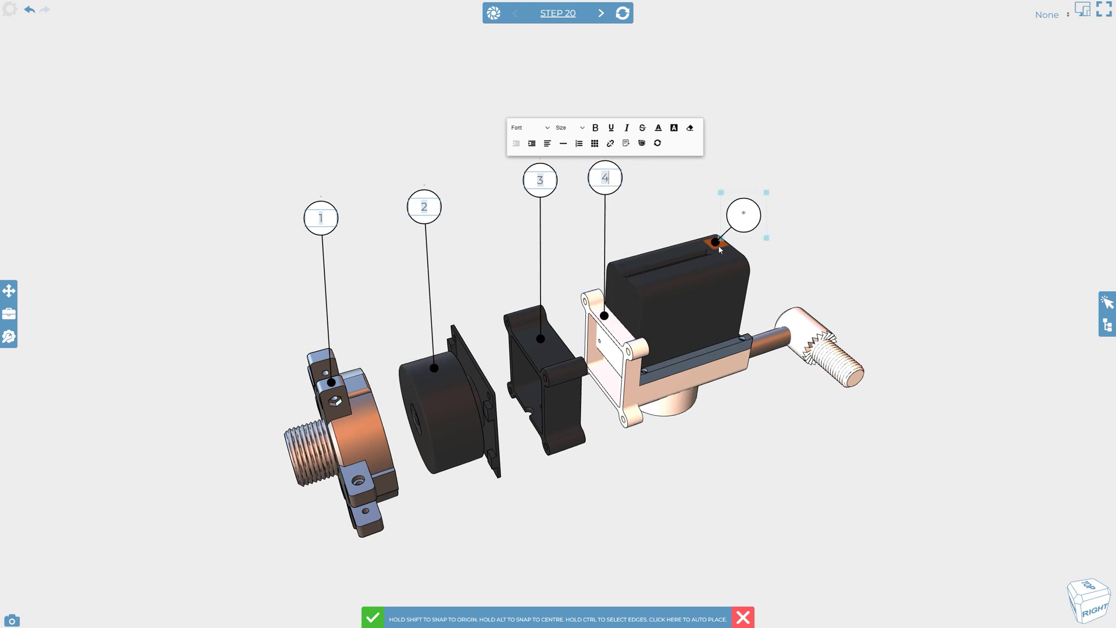
drag(720, 248, 728, 104)
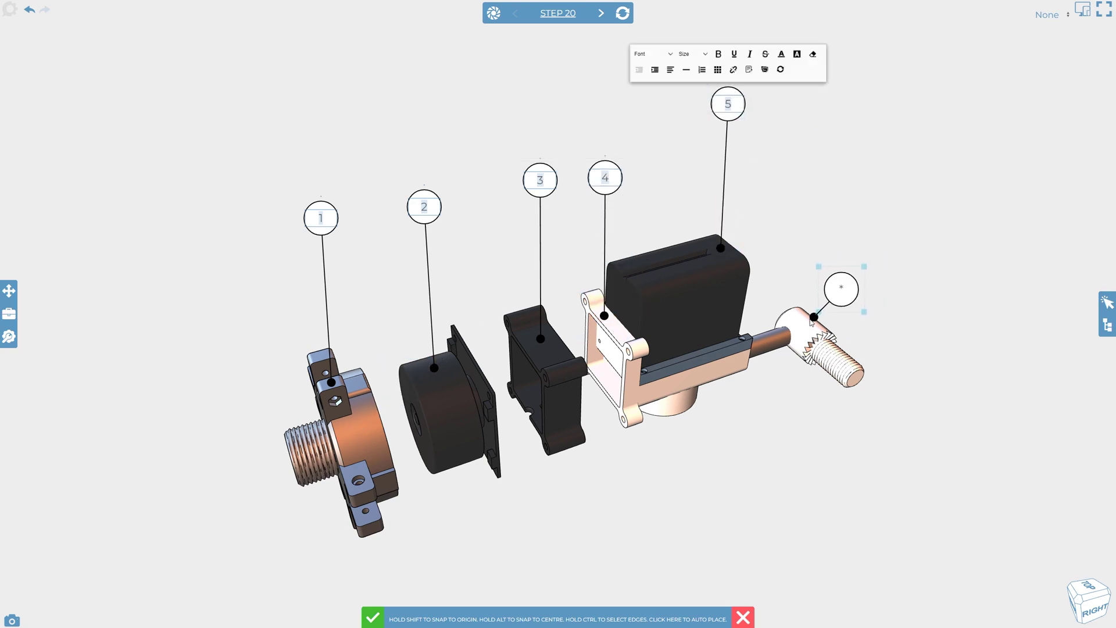
Step: Place balloon 6 above the knurled shaft end and enlarge the view
drag(812, 321, 812, 132)
key(c)
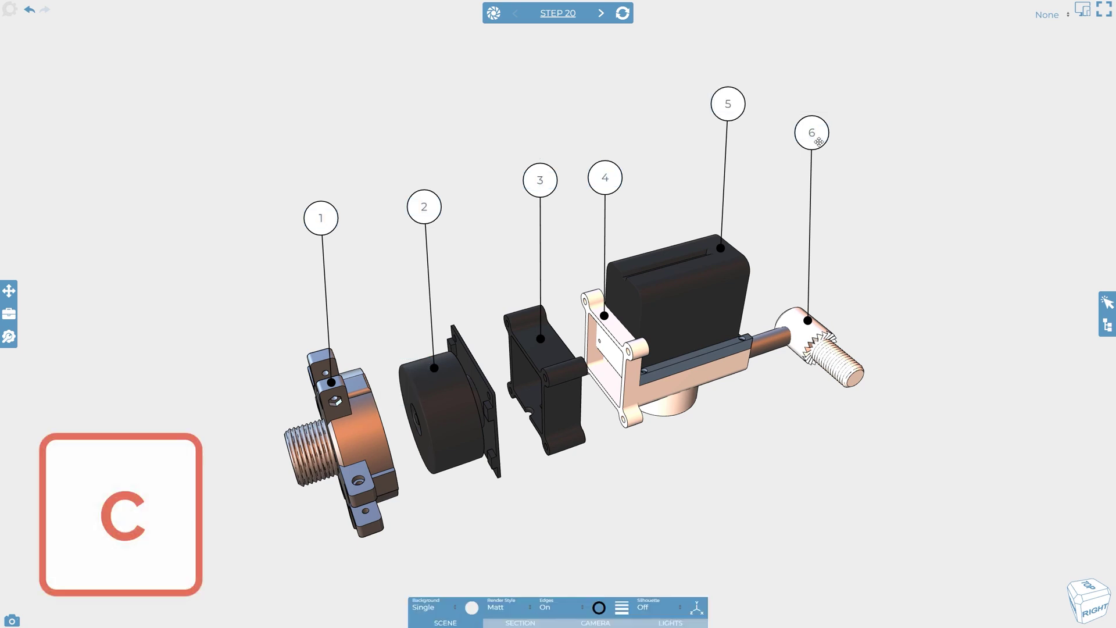
key(c)
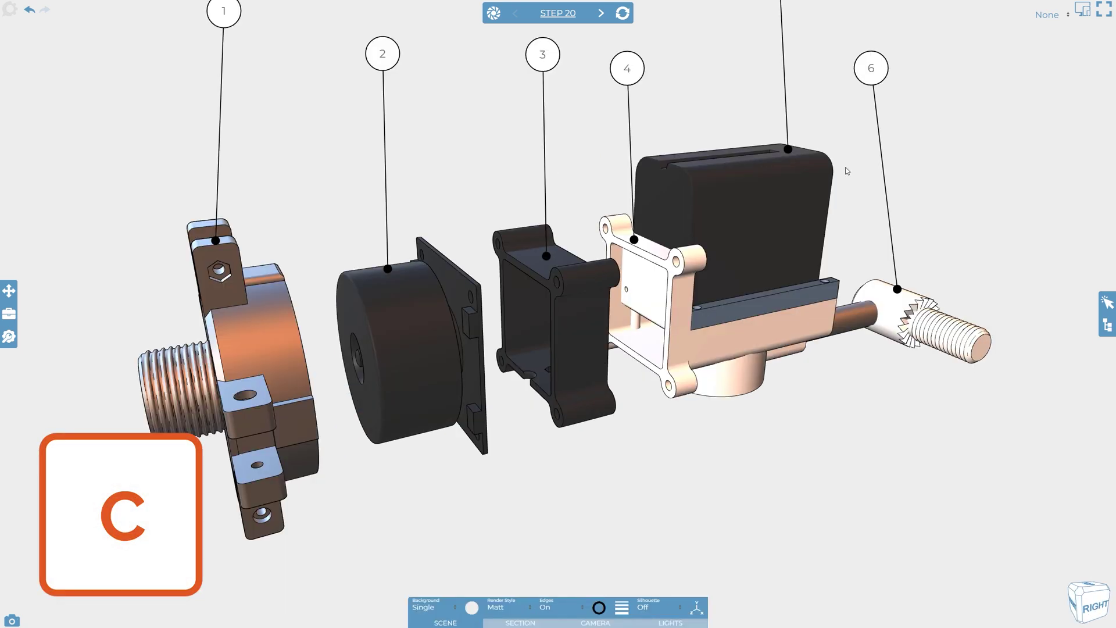
Step: Select all six balloons, align them to the top, and arrange leaders straight down
click(870, 72)
key(ctrl+a)
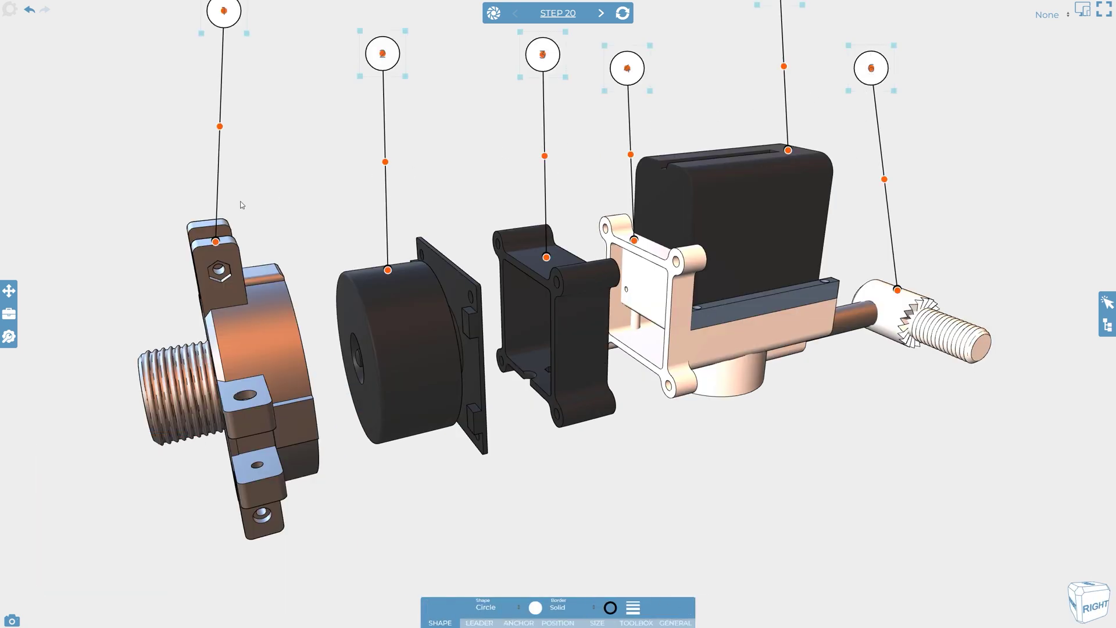
click(15, 287)
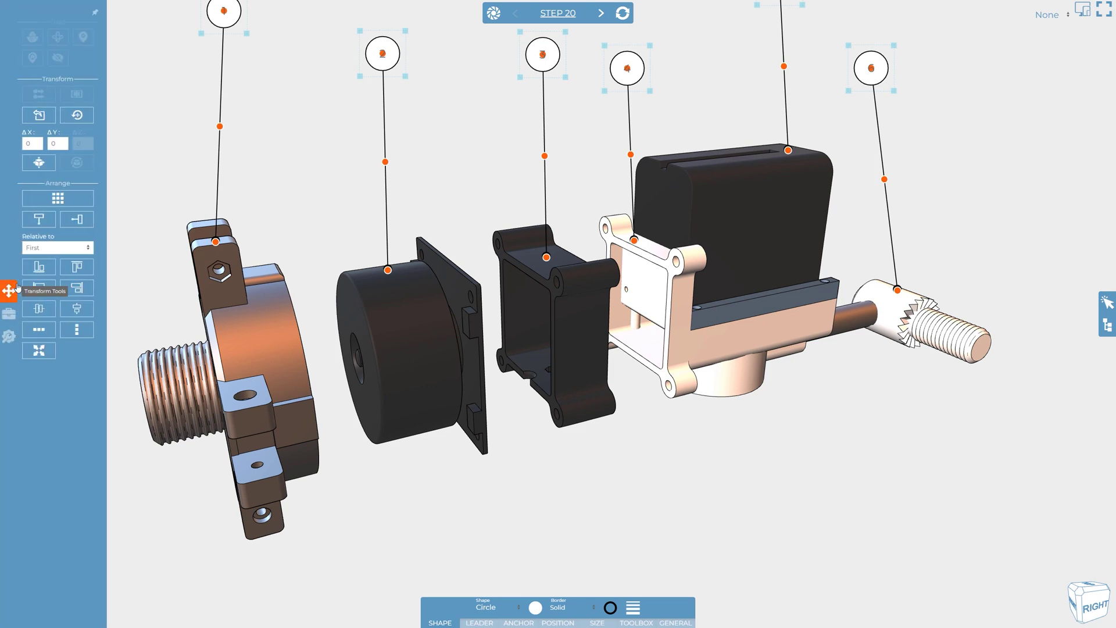
click(72, 268)
click(41, 219)
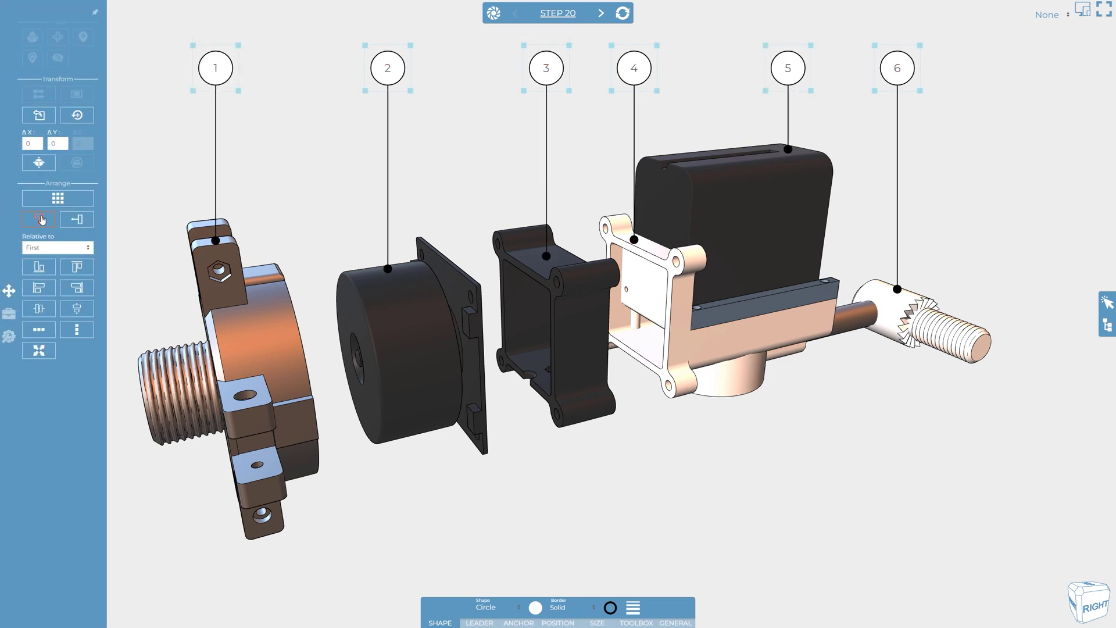
click(437, 170)
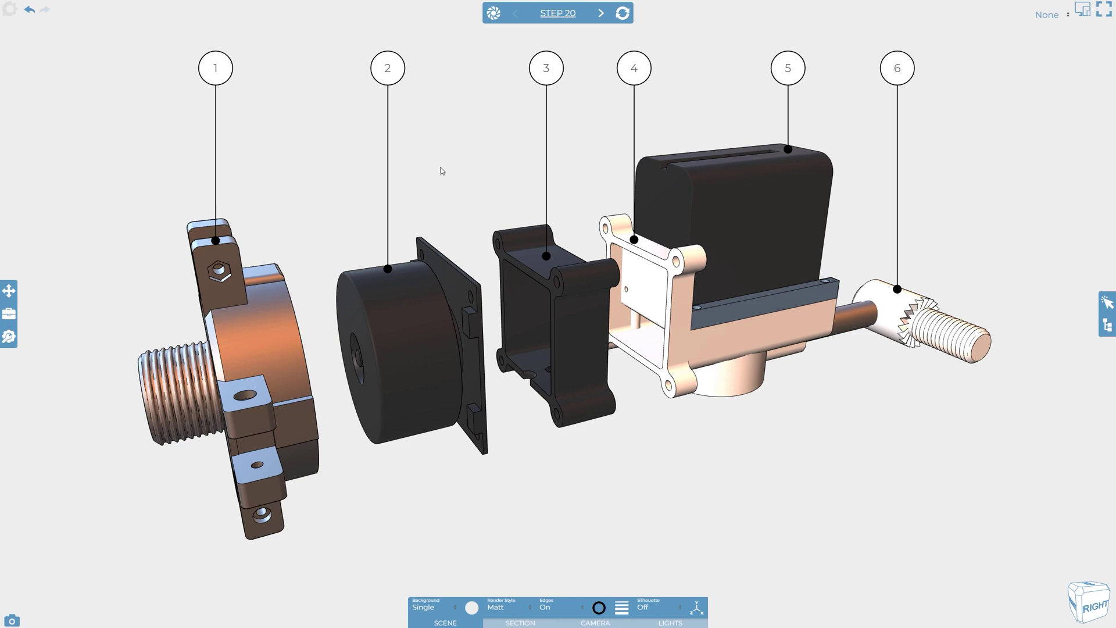
Step: Update Step 20 to store the aligned balloon row
mouse_move(623, 23)
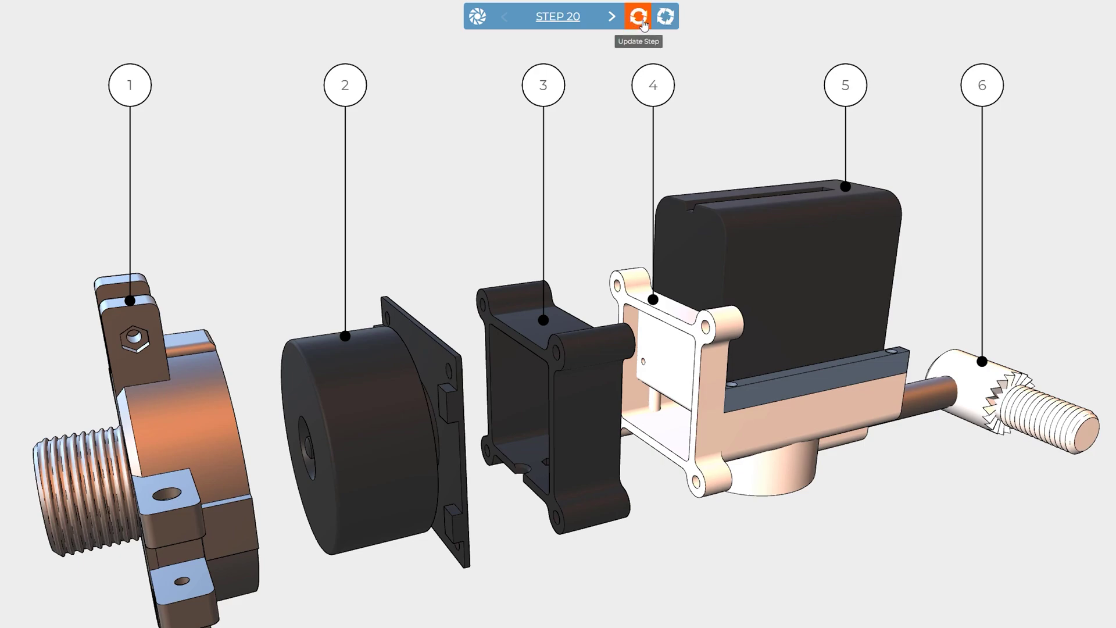
click(639, 17)
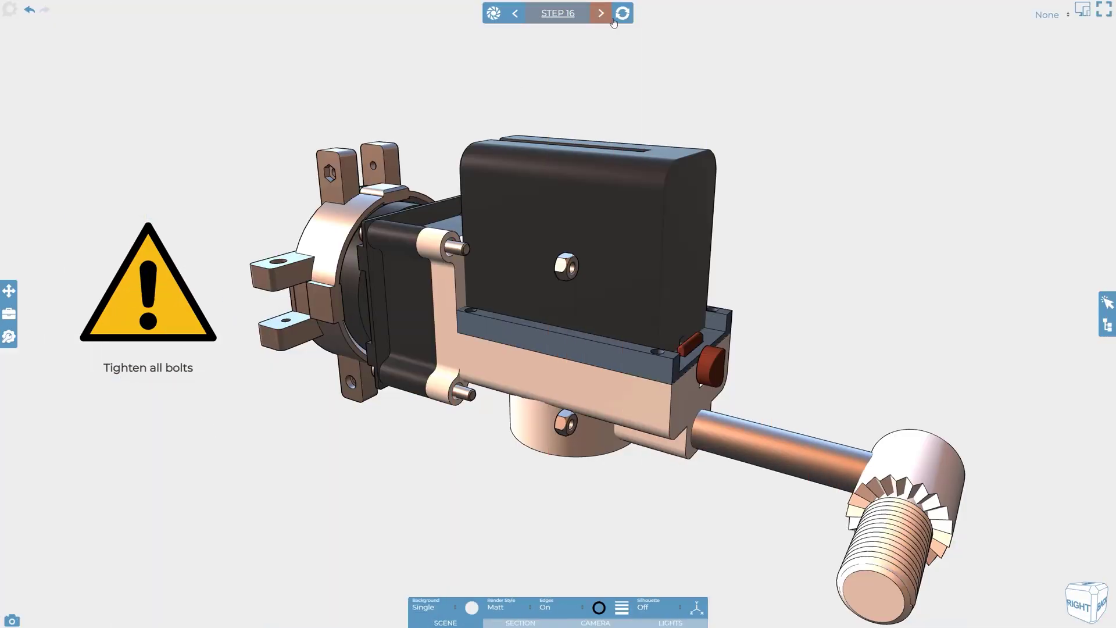
Step: Save Step 16, then step back through the sequence to Step 10
click(615, 19)
click(601, 22)
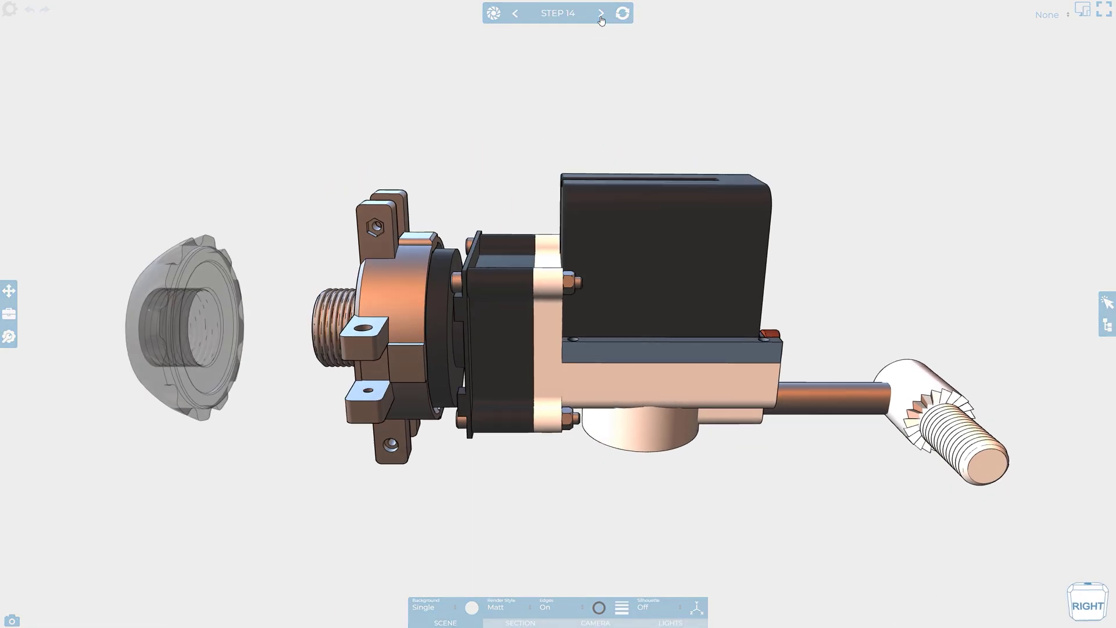
click(602, 21)
click(602, 21)
click(601, 21)
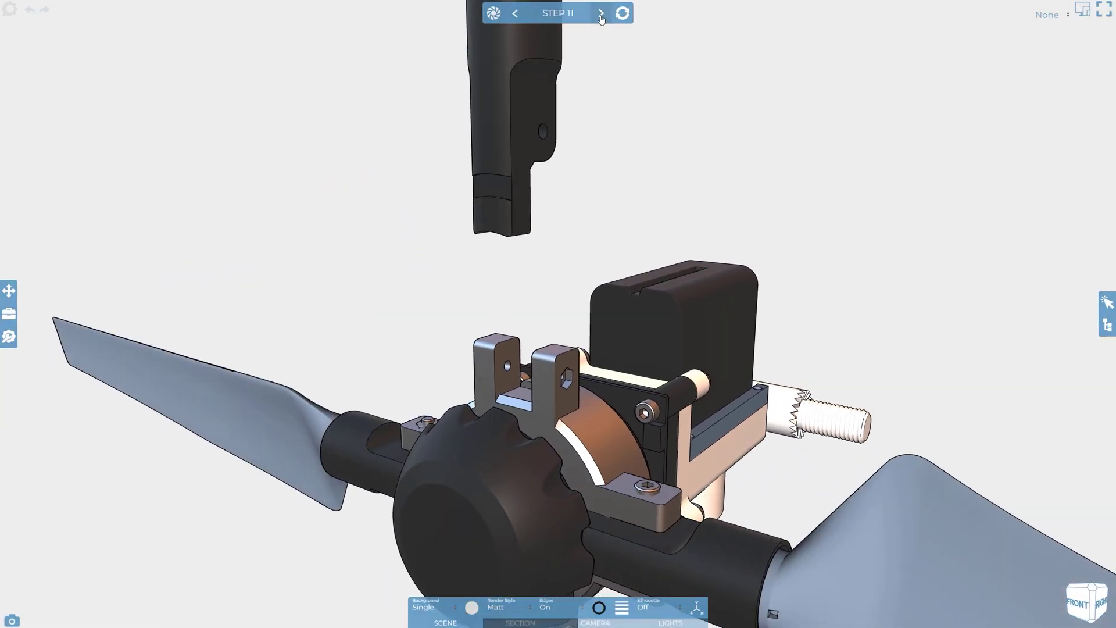
click(601, 19)
click(601, 20)
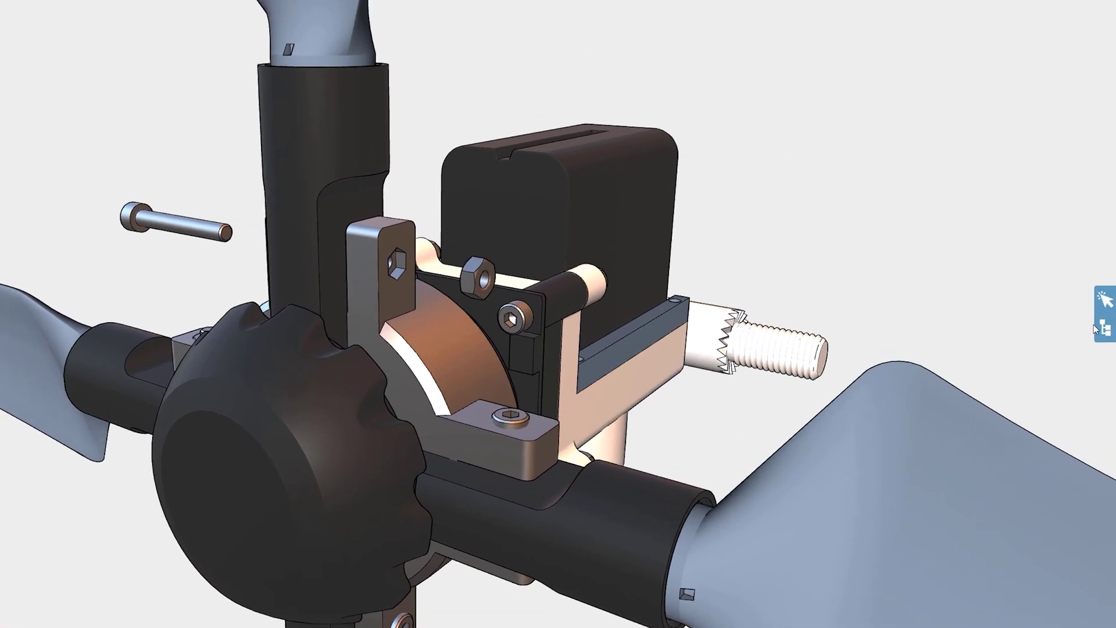
Step: Show the Tighten all bolts warning, move it to the upper right, and update Step 10
click(1107, 324)
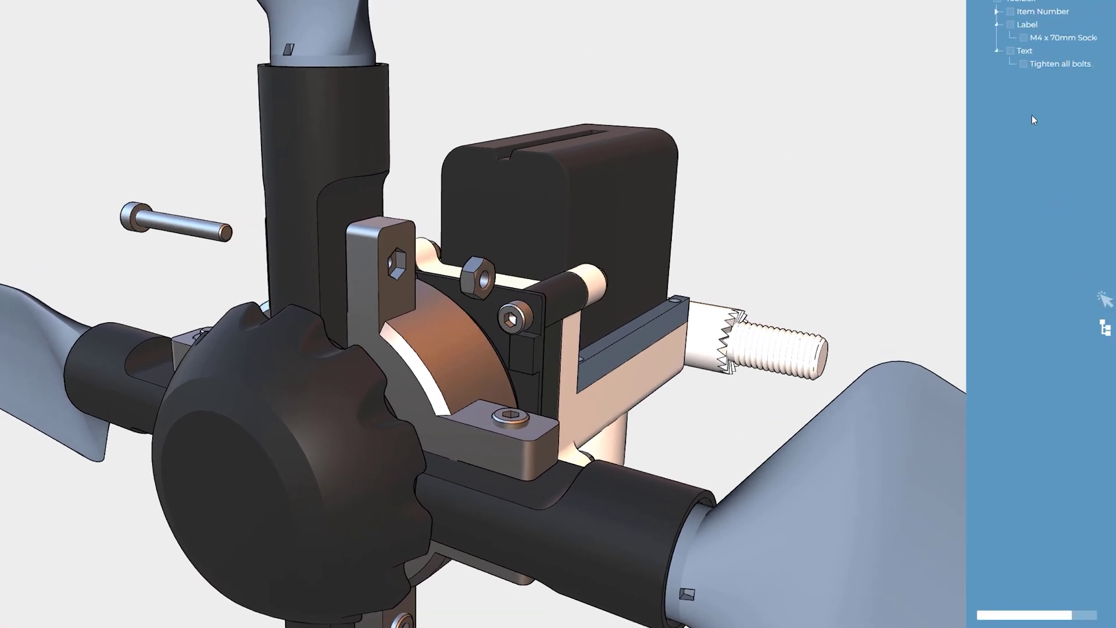
click(1010, 53)
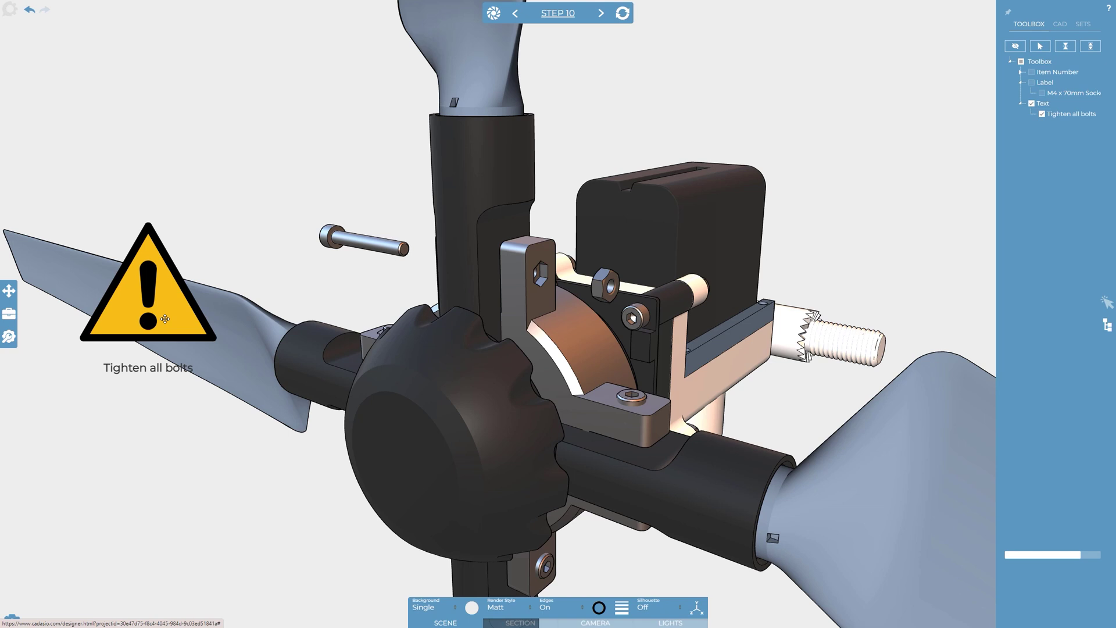
mouse_move(171, 315)
mouse_down()
mouse_move(374, 260)
mouse_move(909, 207)
mouse_up()
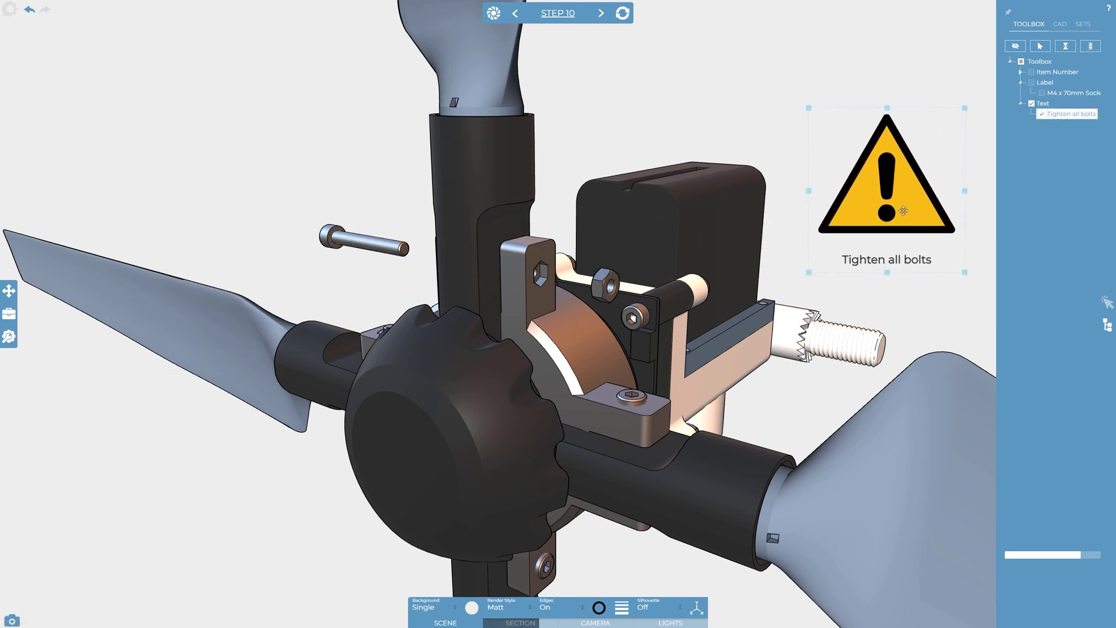
click(622, 13)
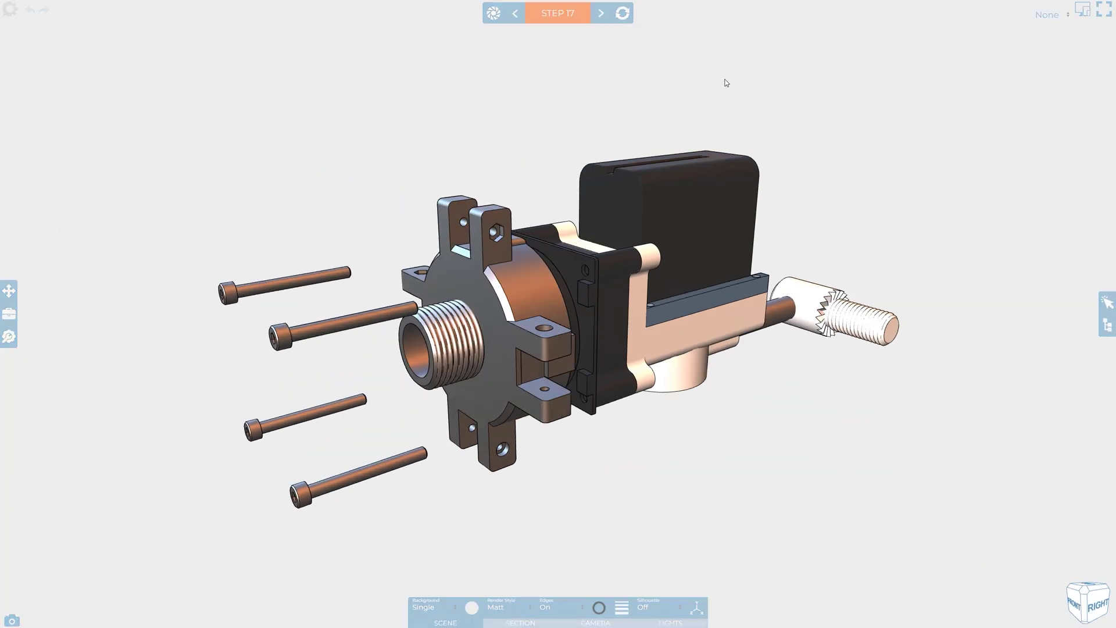
Step: Step back from Step 17 to Step 16 with the Left arrow key
key(Left)
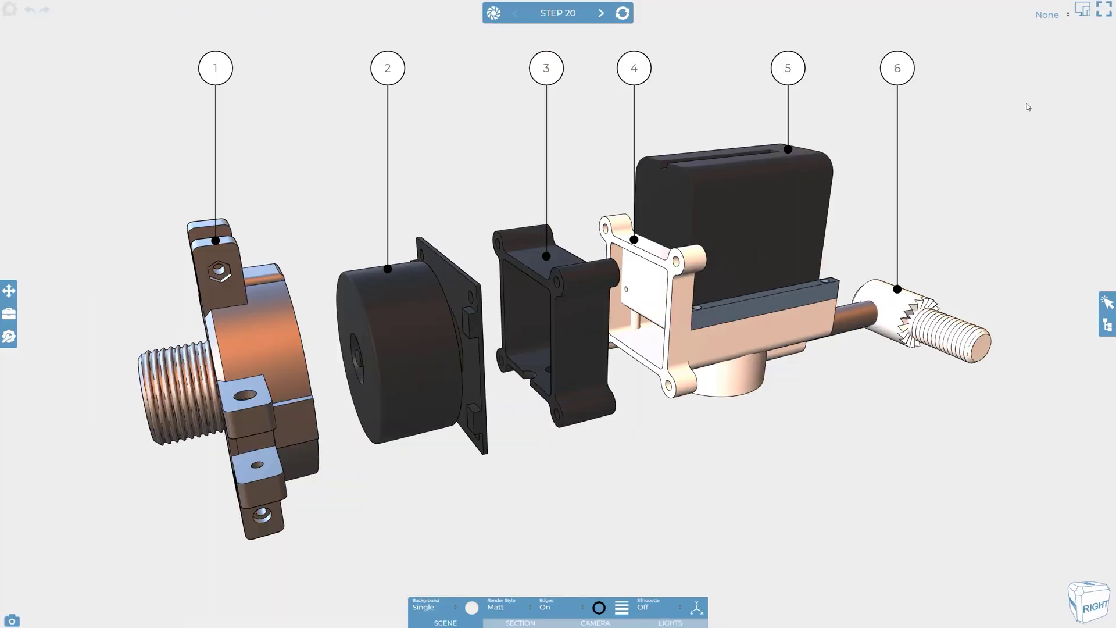
Step: Switch the preview to the Tablet device layout and select all six balloons
click(1066, 20)
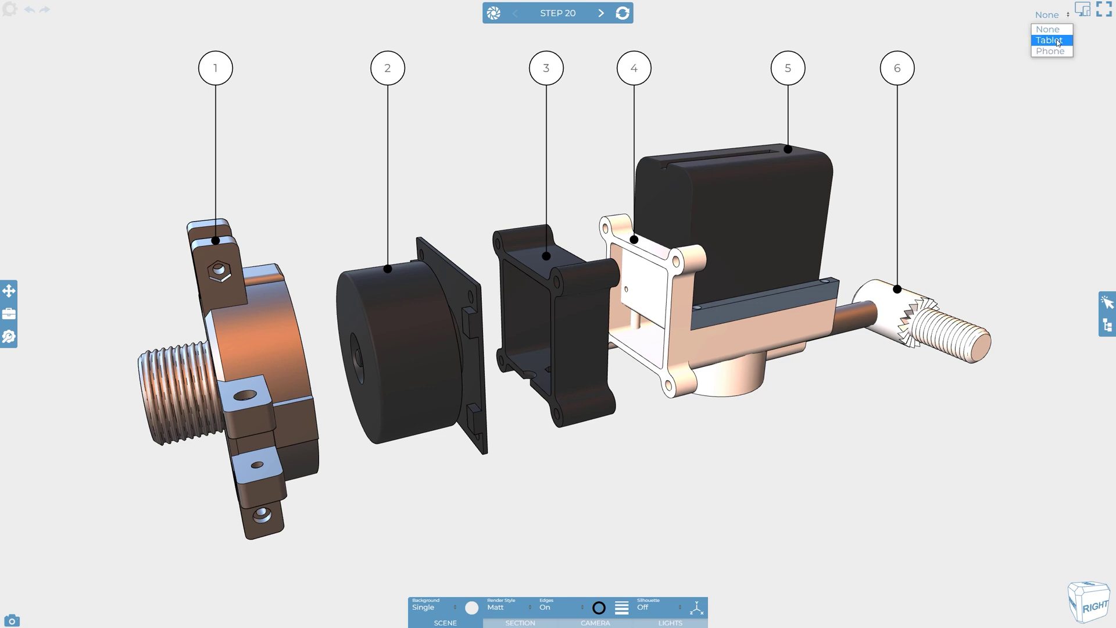
click(1053, 41)
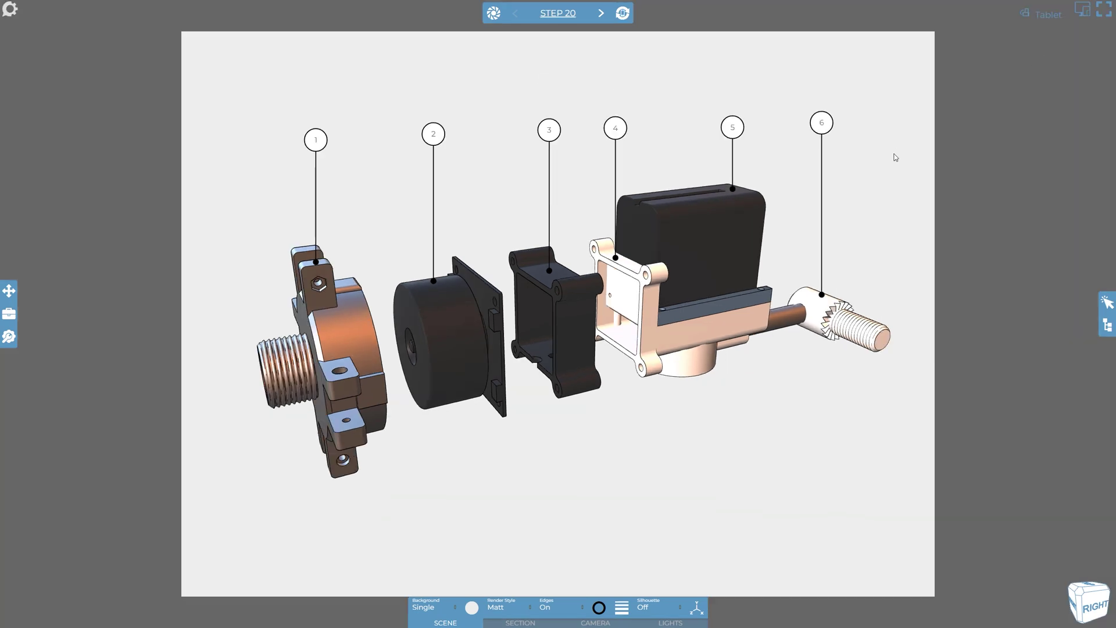
click(822, 134)
key(ctrl+a)
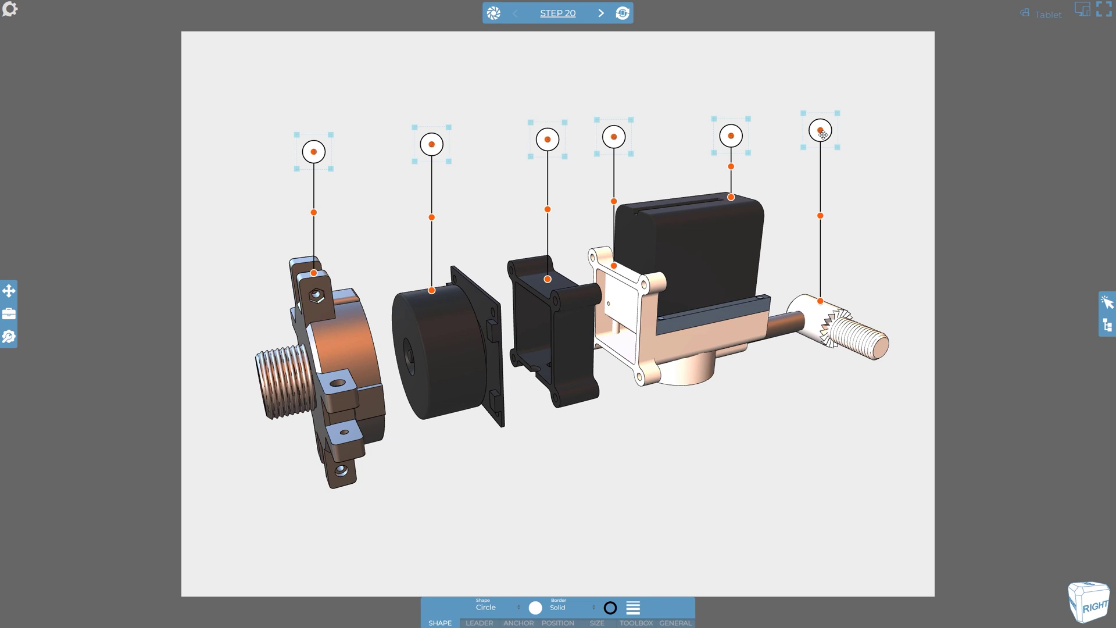
Step: Top-align the six balloons to balloon 6, update Step 20, and return to Step 19
click(10, 291)
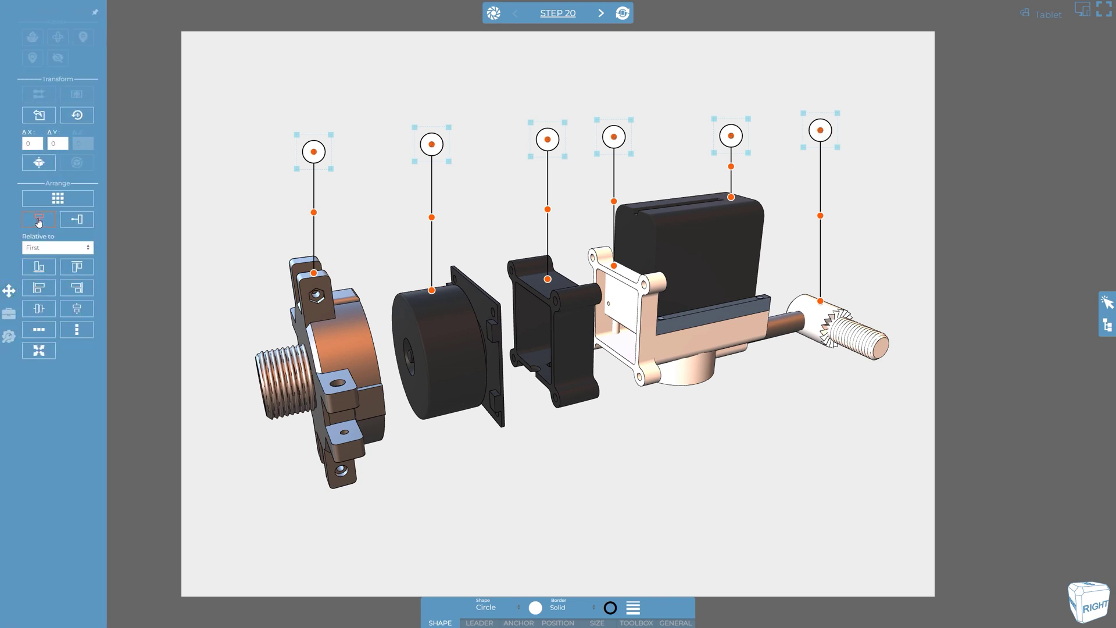
click(73, 267)
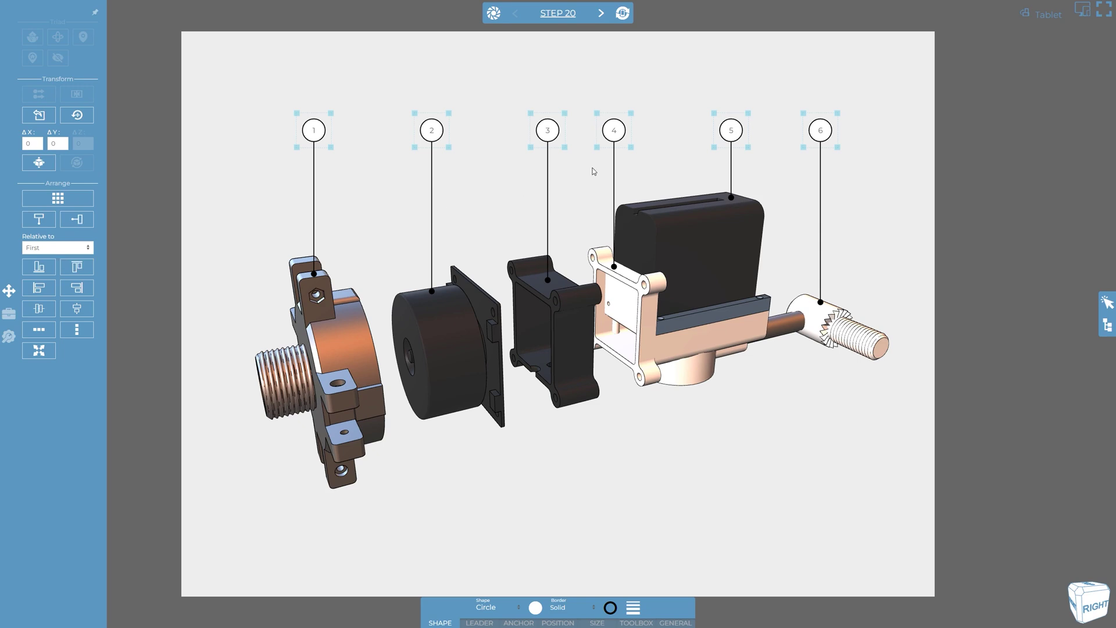
click(660, 157)
click(622, 14)
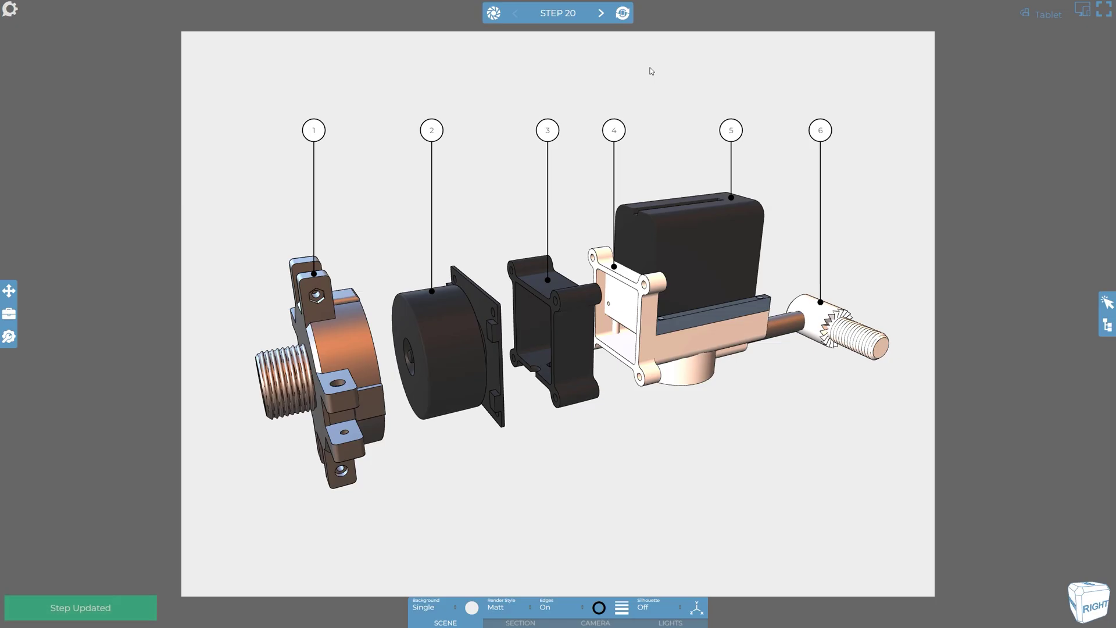
key(space)
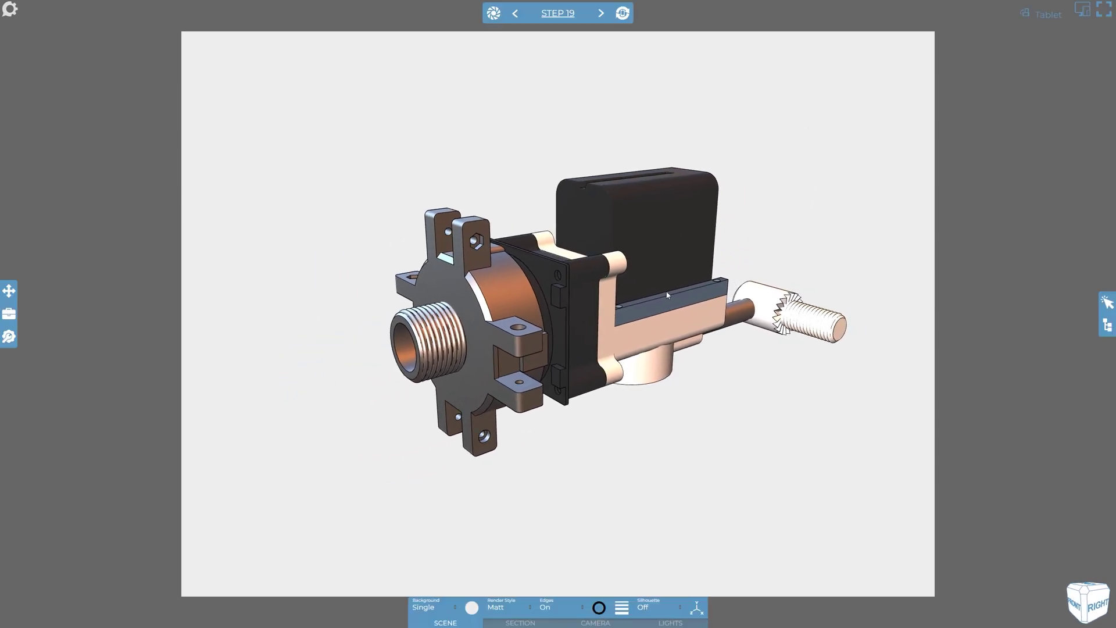
Step: Update Step 19, then save the Misc viewer settings with 'Try to force landscape' enabled
click(622, 13)
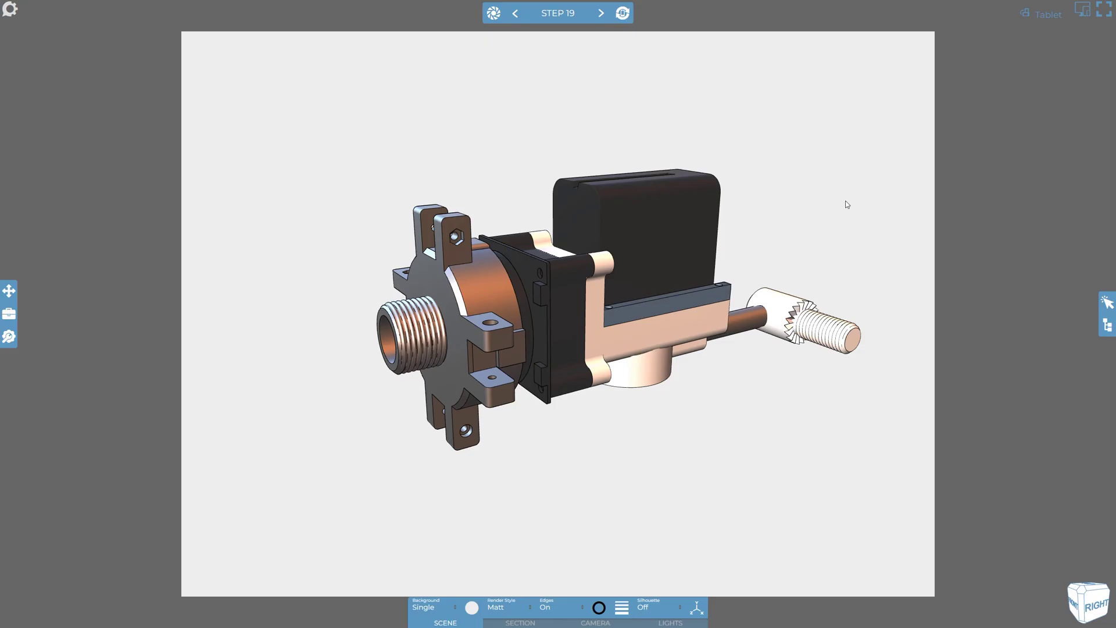
click(14, 340)
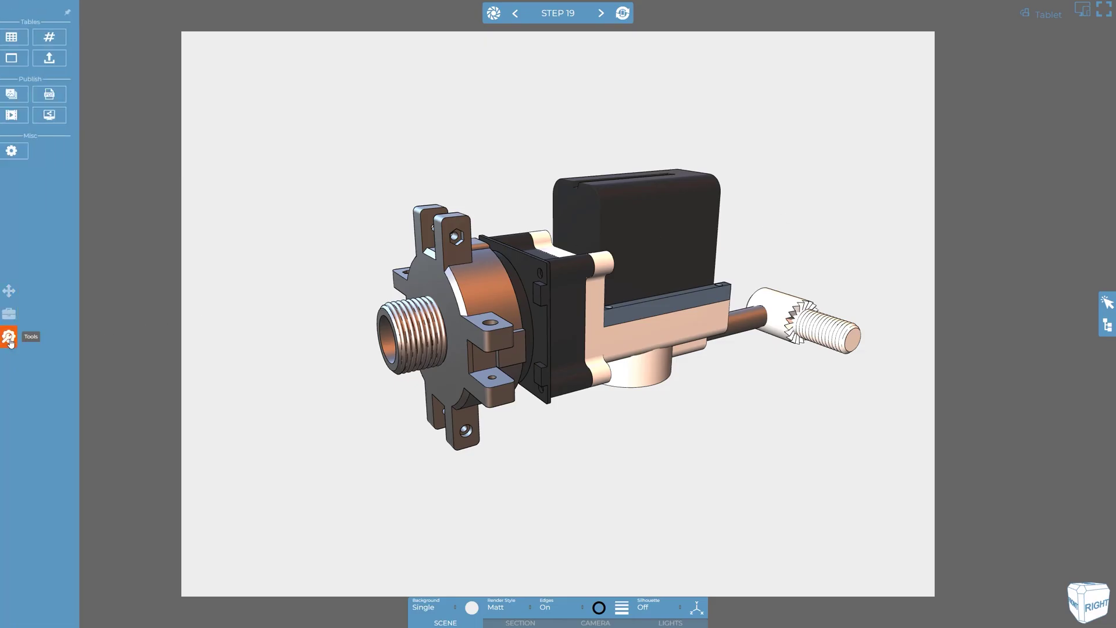
click(38, 151)
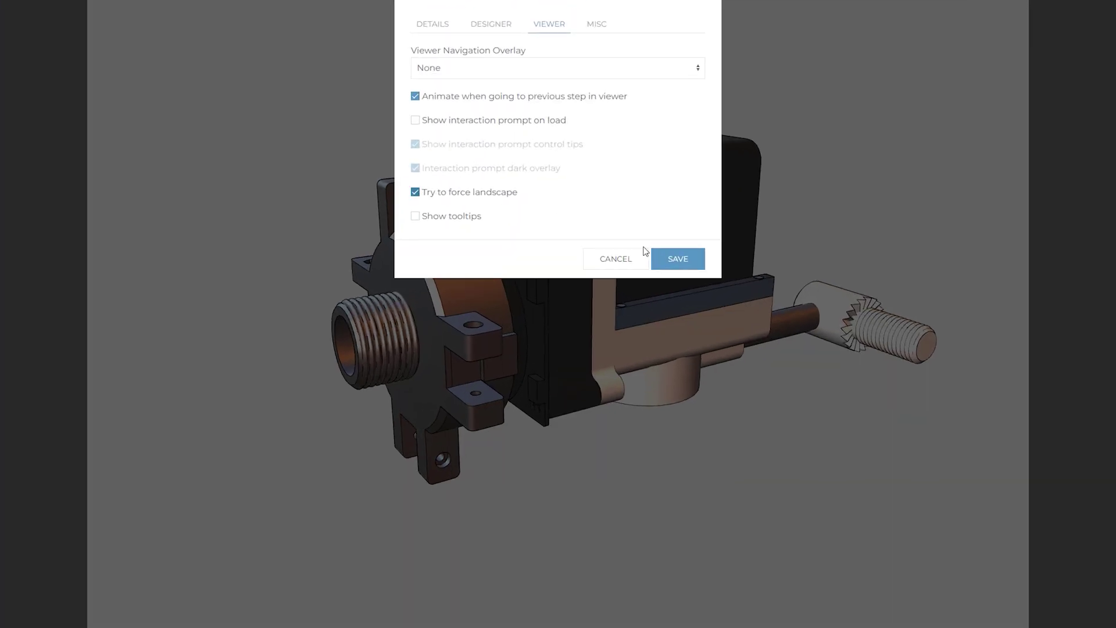
click(664, 258)
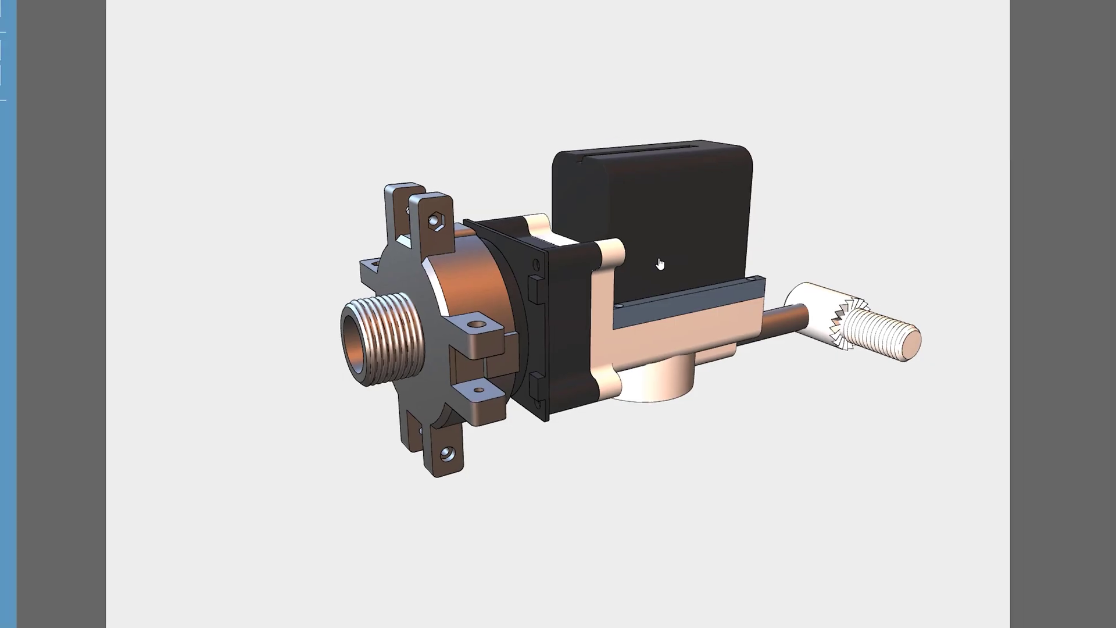